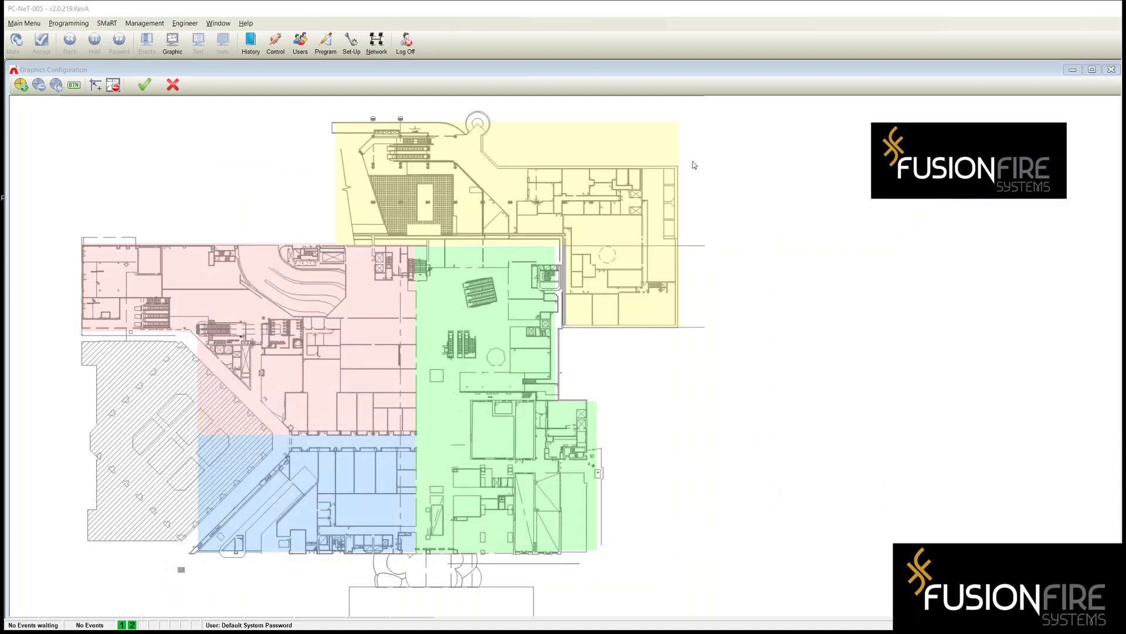
Add a graphic button captioned "Level 2" to the floor plan and give it the XP Style
click(74, 86)
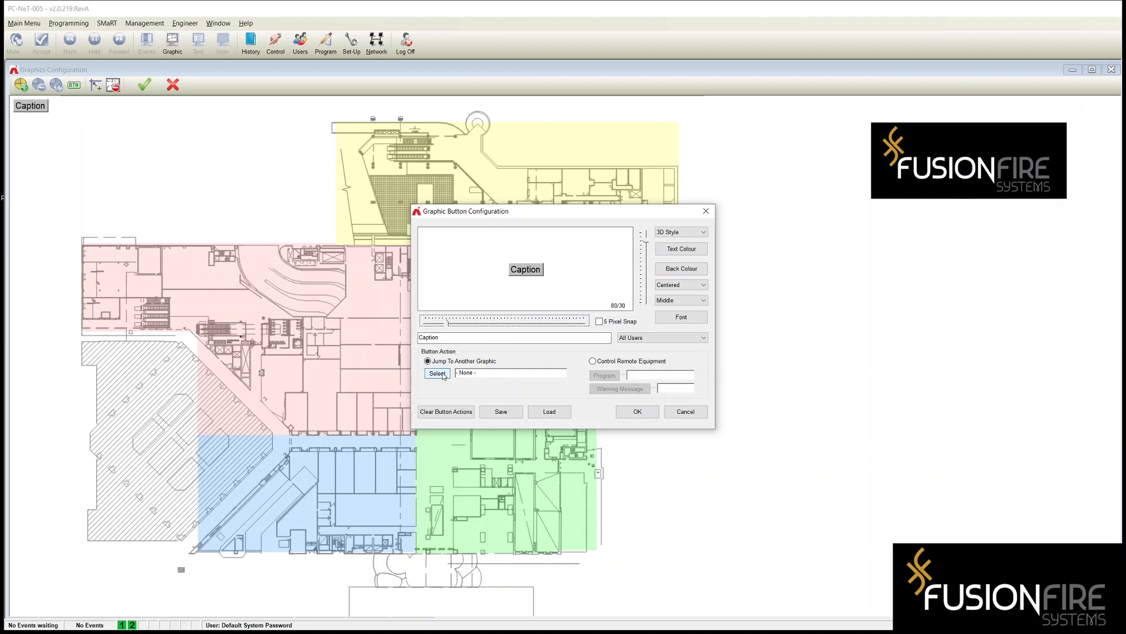
drag(461, 339, 388, 339)
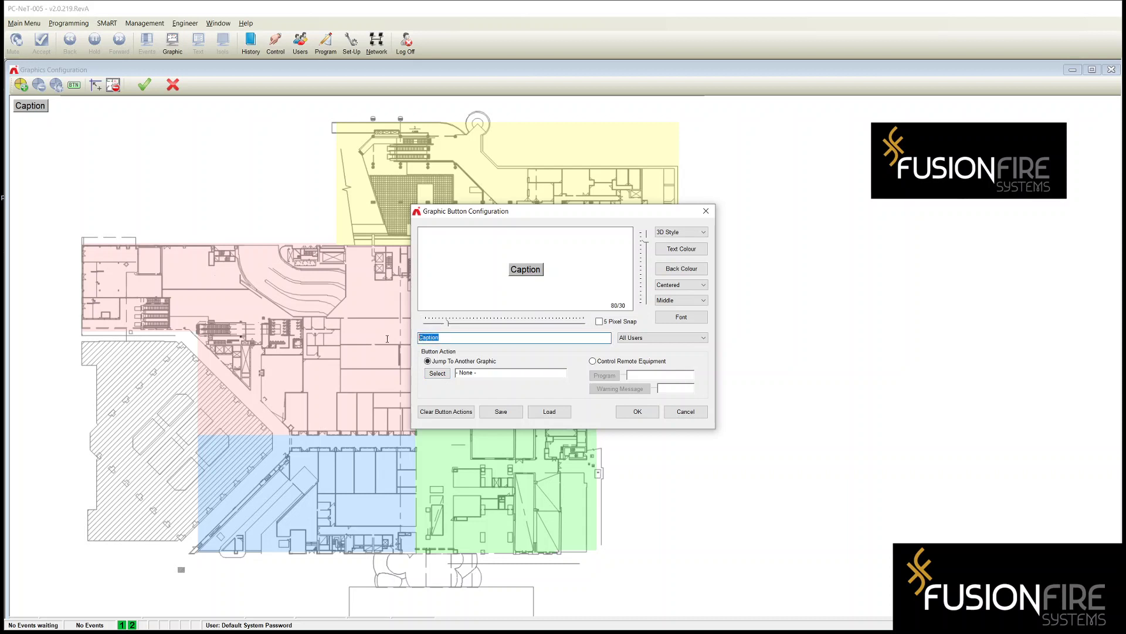
text(Home)
drag(437, 338, 387, 338)
text(Level 2)
click(703, 233)
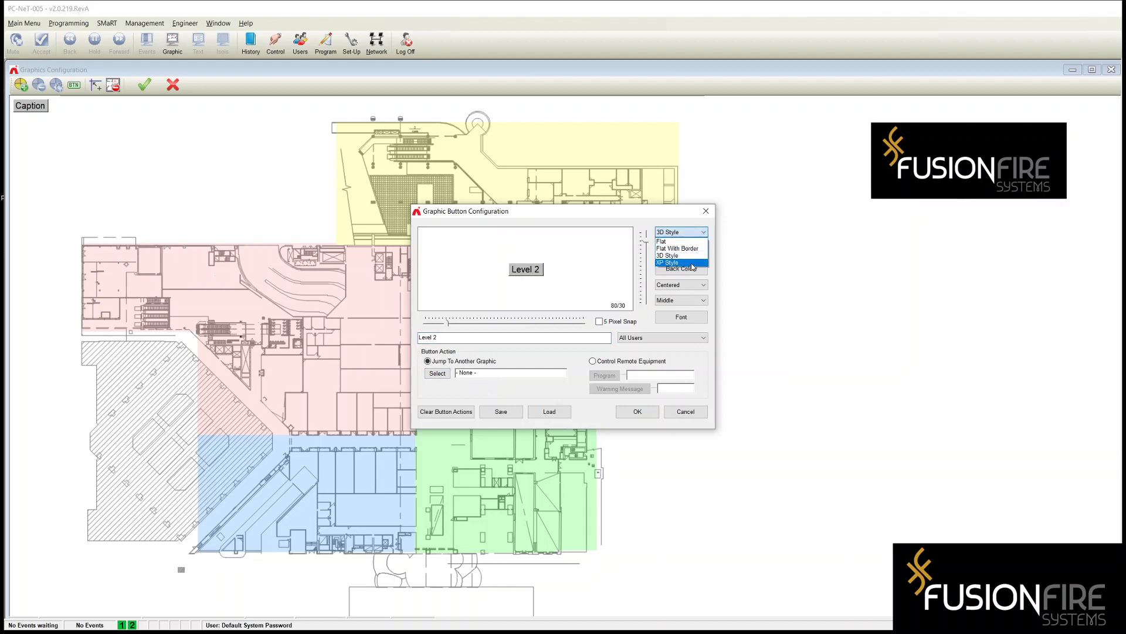
click(690, 263)
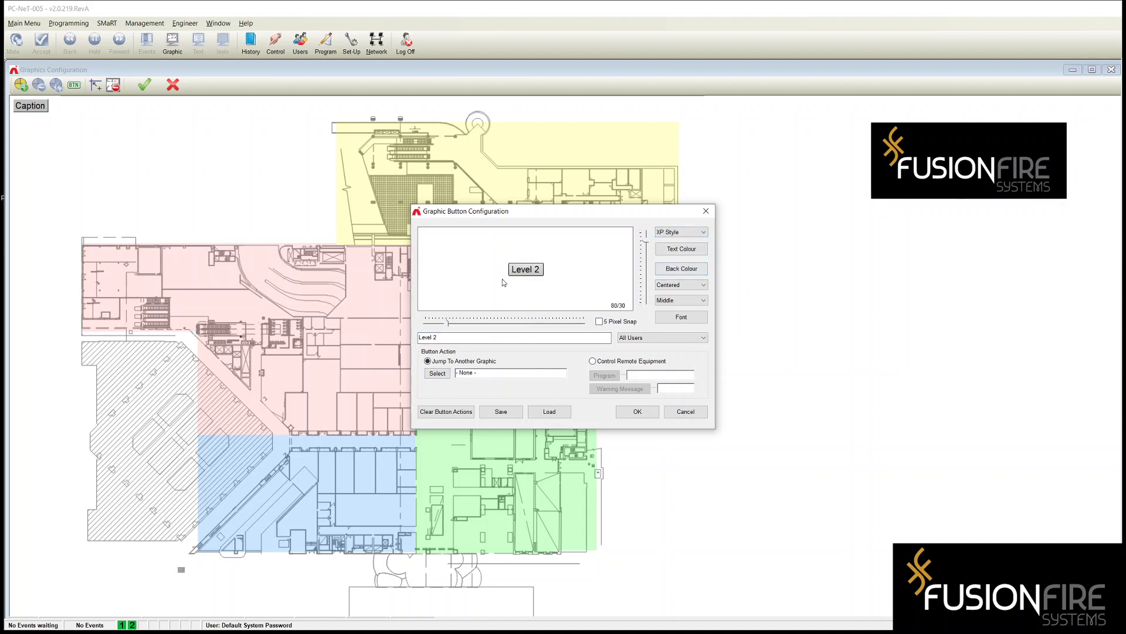
Enlarge the new button to 205/80 and set its caption font to Arial Regular, size 22
click(644, 262)
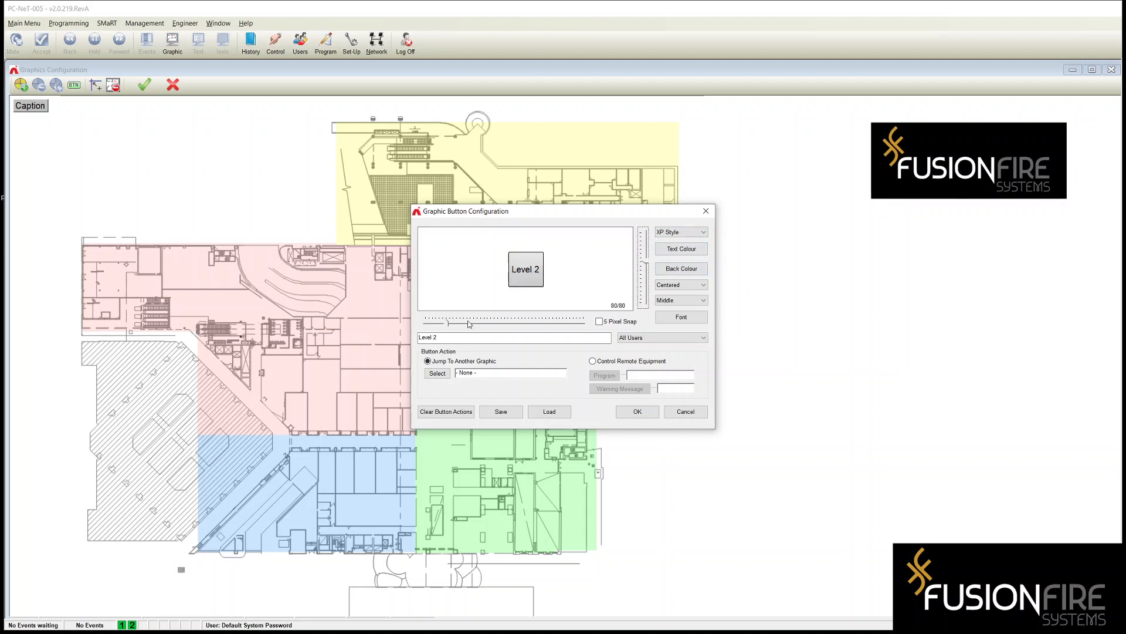
click(491, 322)
click(699, 313)
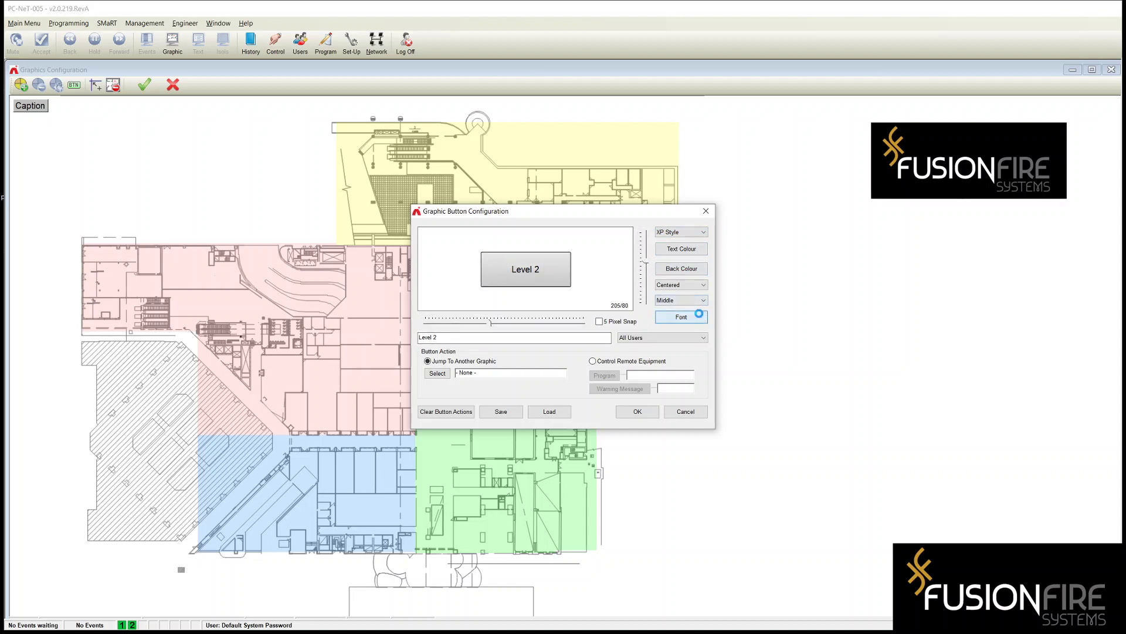
click(292, 144)
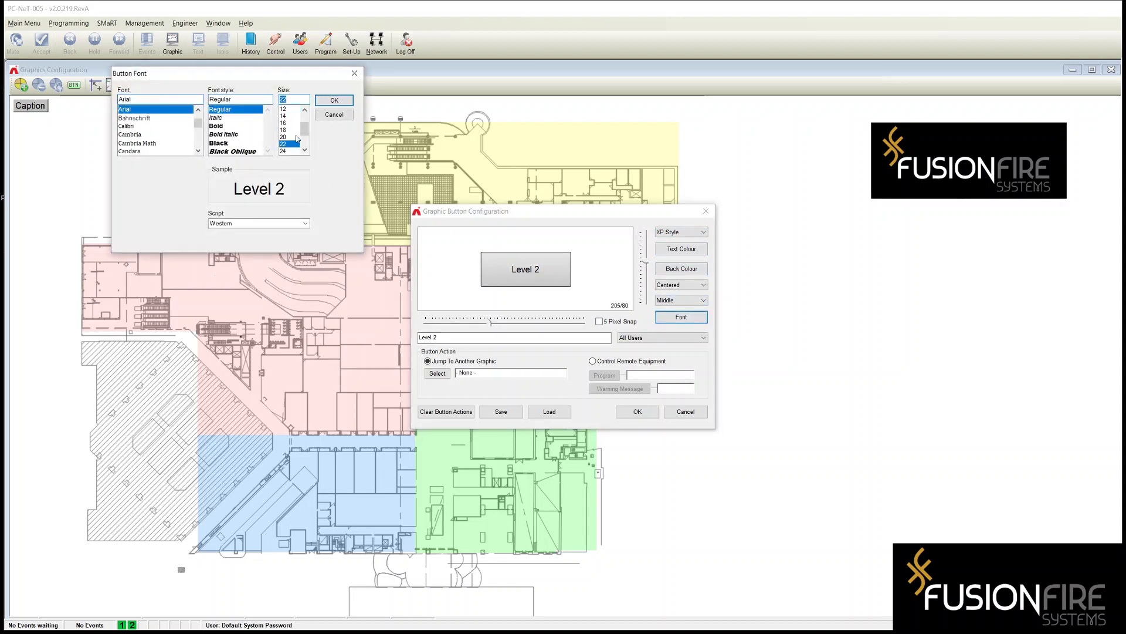
click(334, 100)
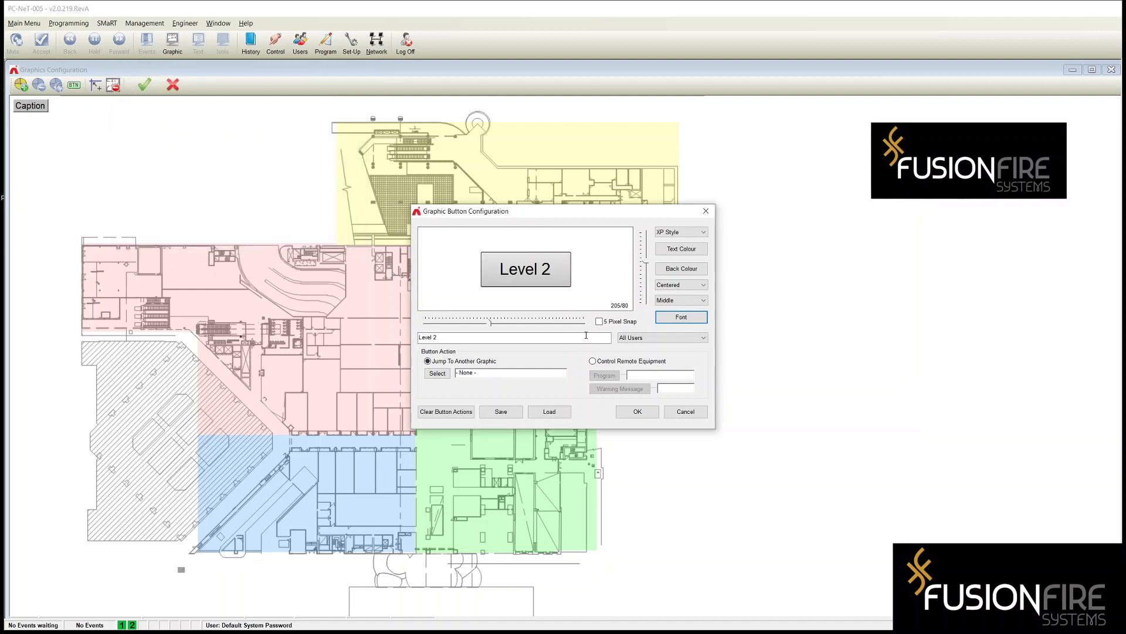
click(697, 273)
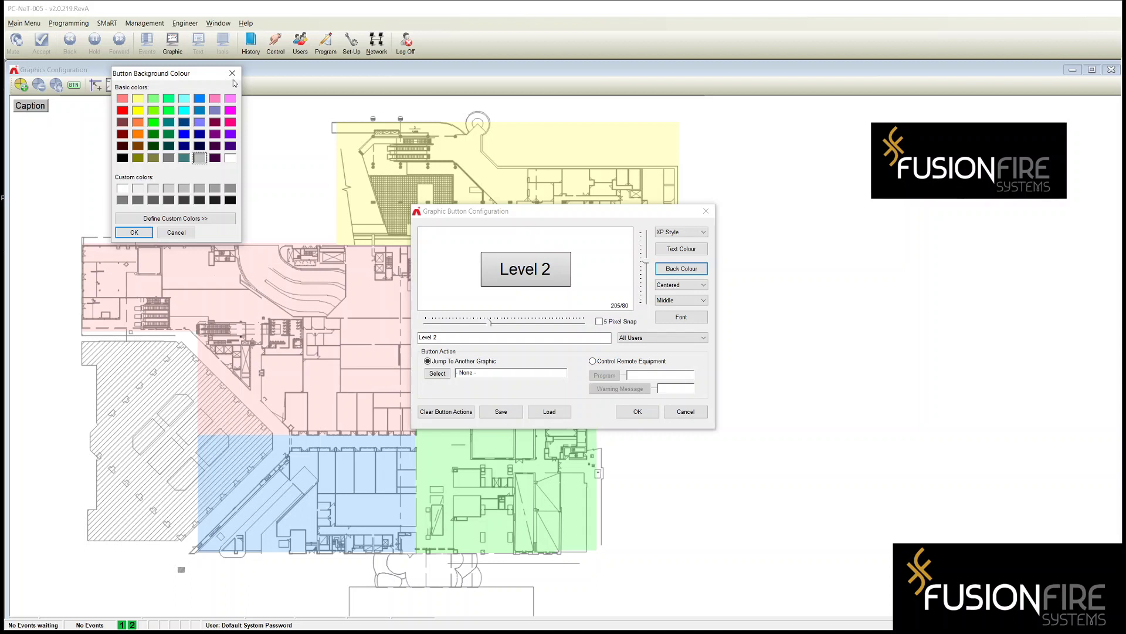
click(234, 77)
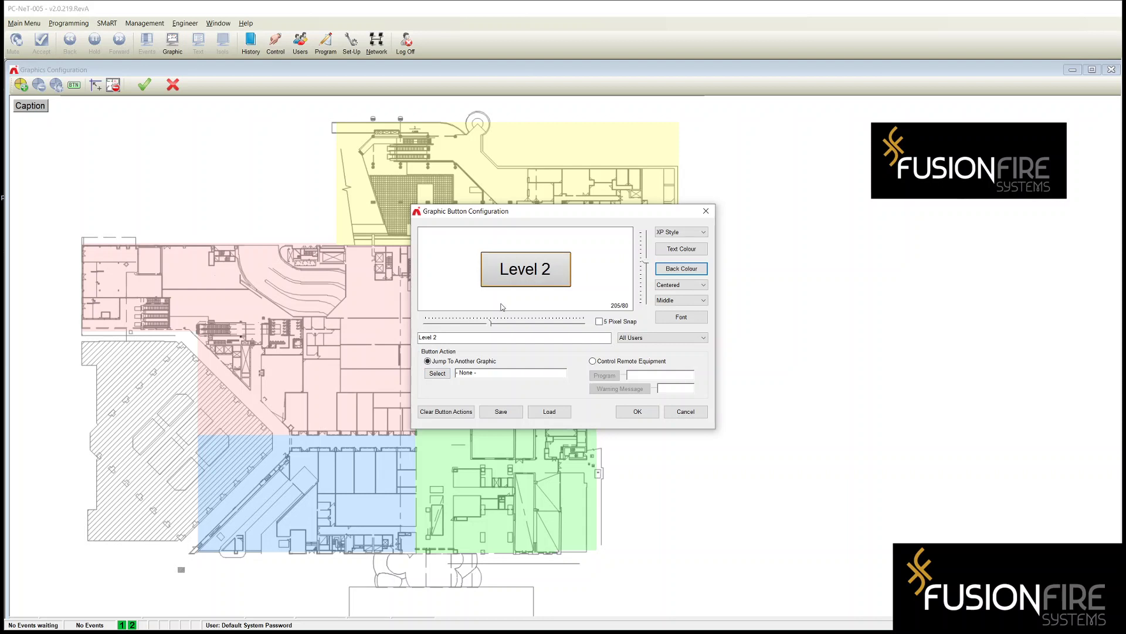
click(437, 374)
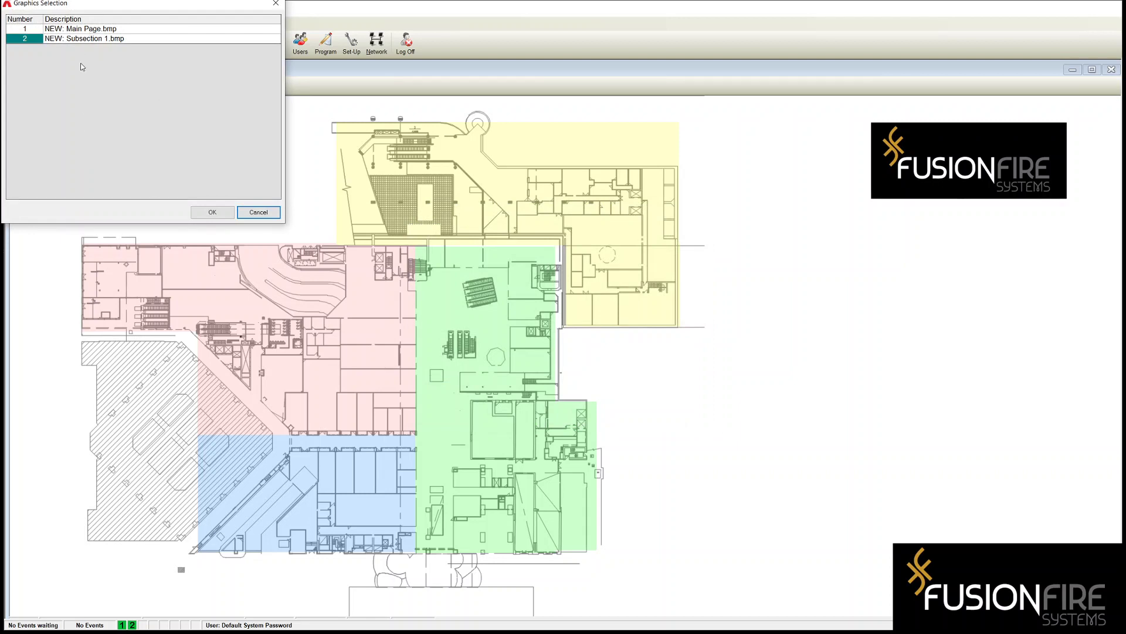
click(264, 211)
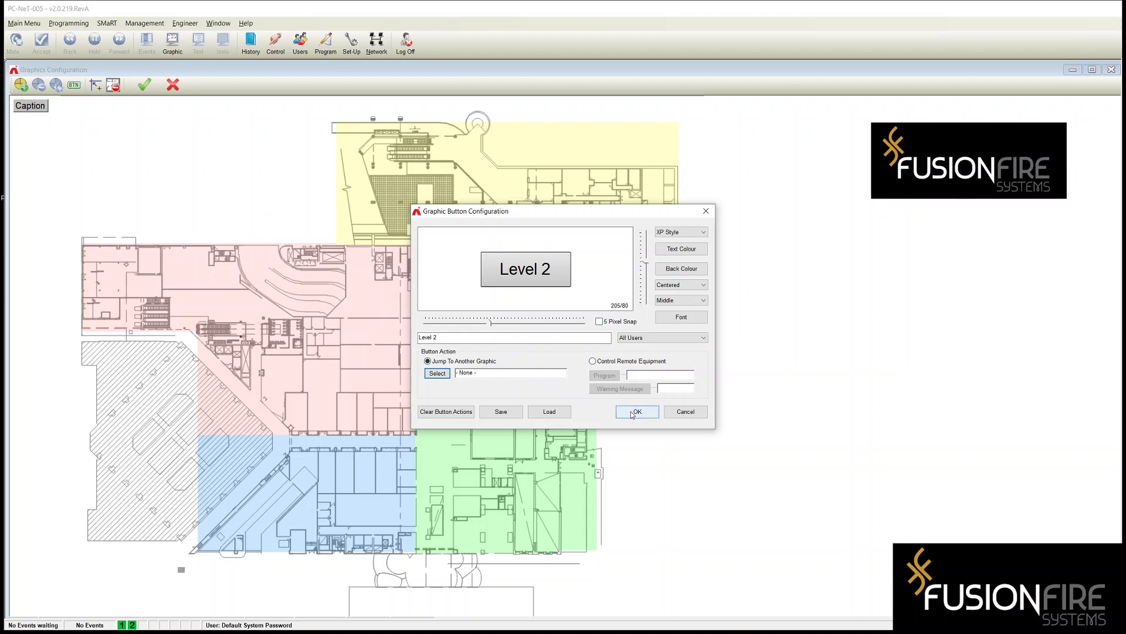
Change the button's caption to "Home" and place the button just beneath the upper FusionFire logo
drag(450, 339, 378, 337)
text(Home)
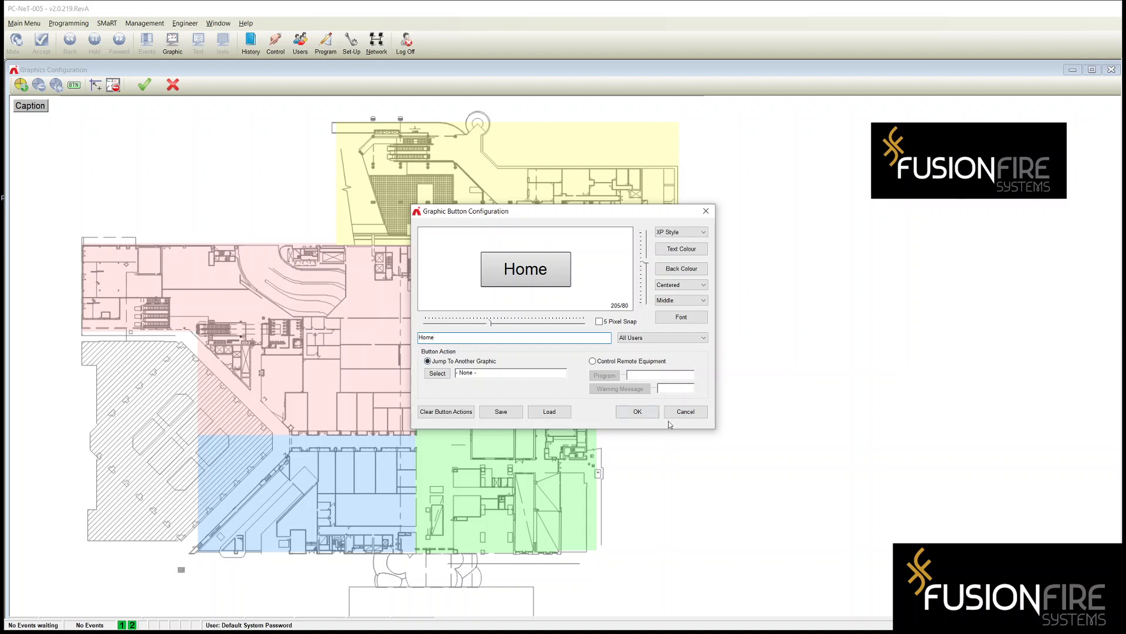
click(648, 417)
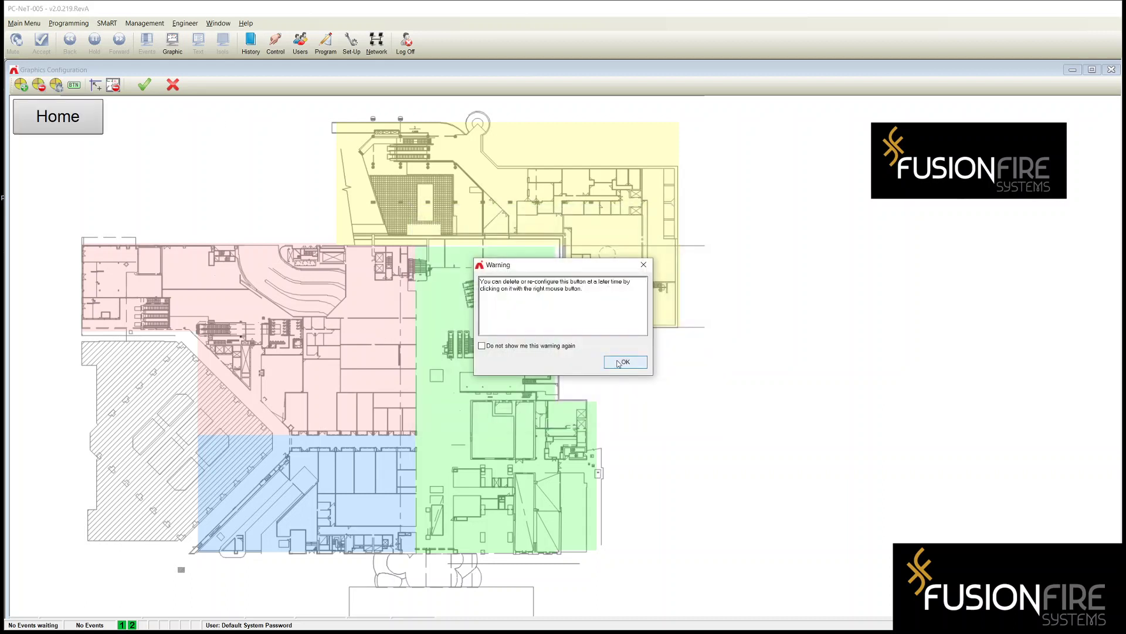
click(625, 362)
drag(99, 130, 972, 238)
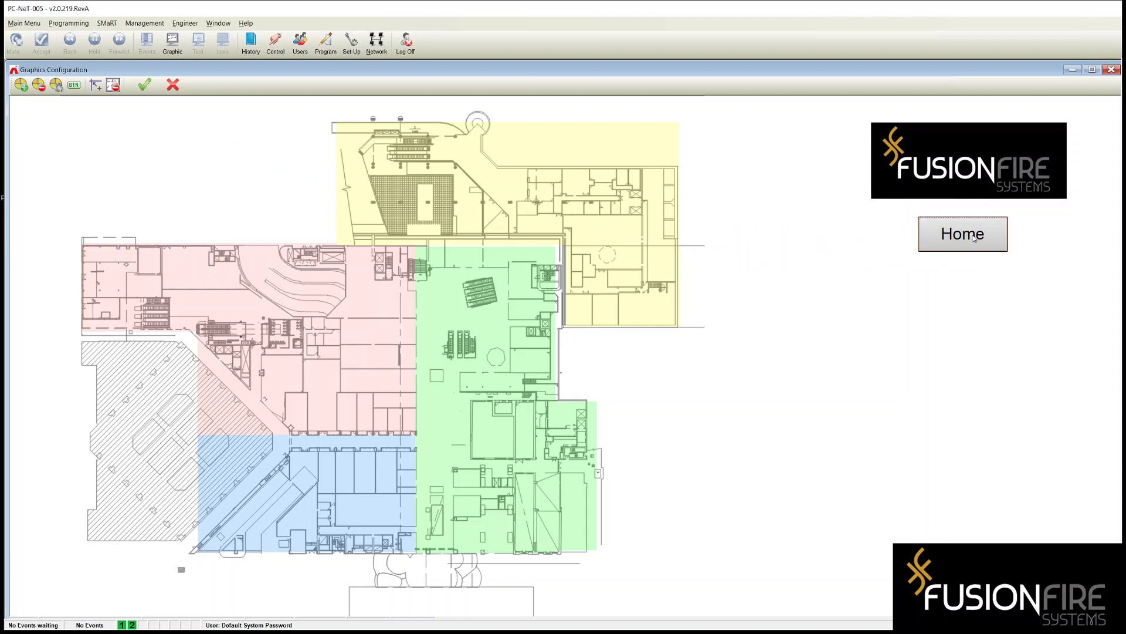
drag(956, 234, 967, 233)
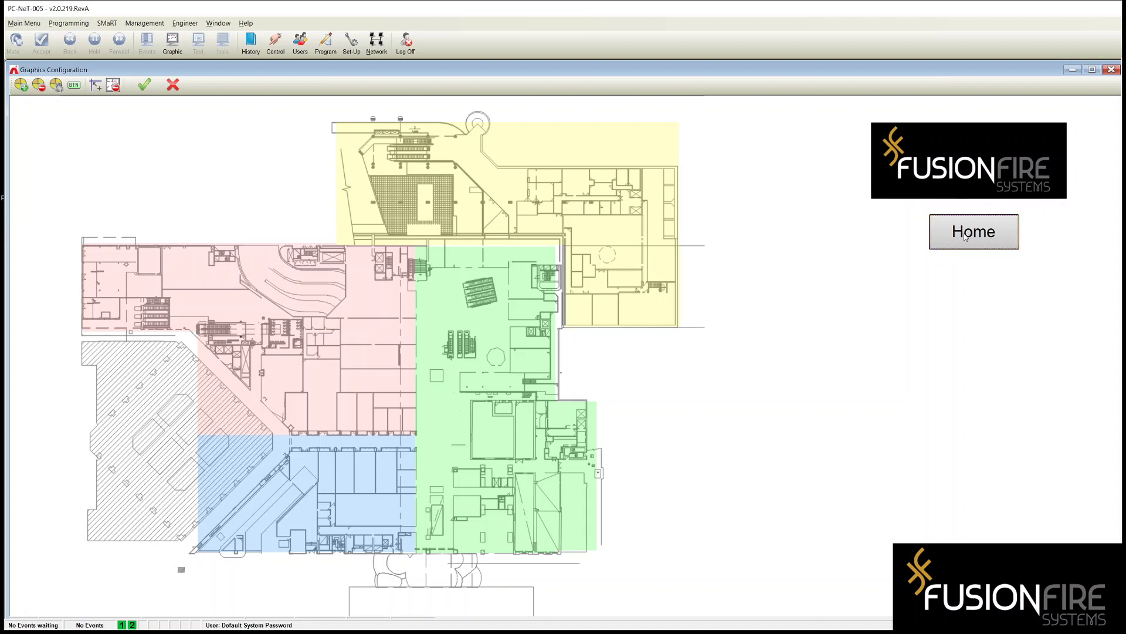
Save the Home button's configuration as a reusable button file named "Home"
right_click(962, 236)
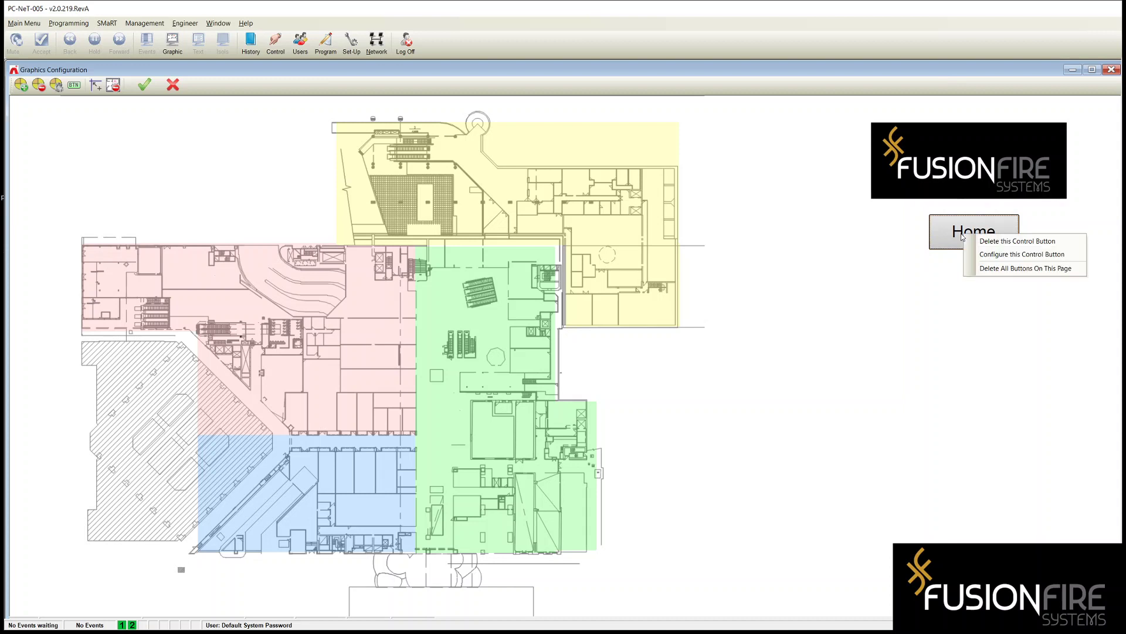
click(991, 256)
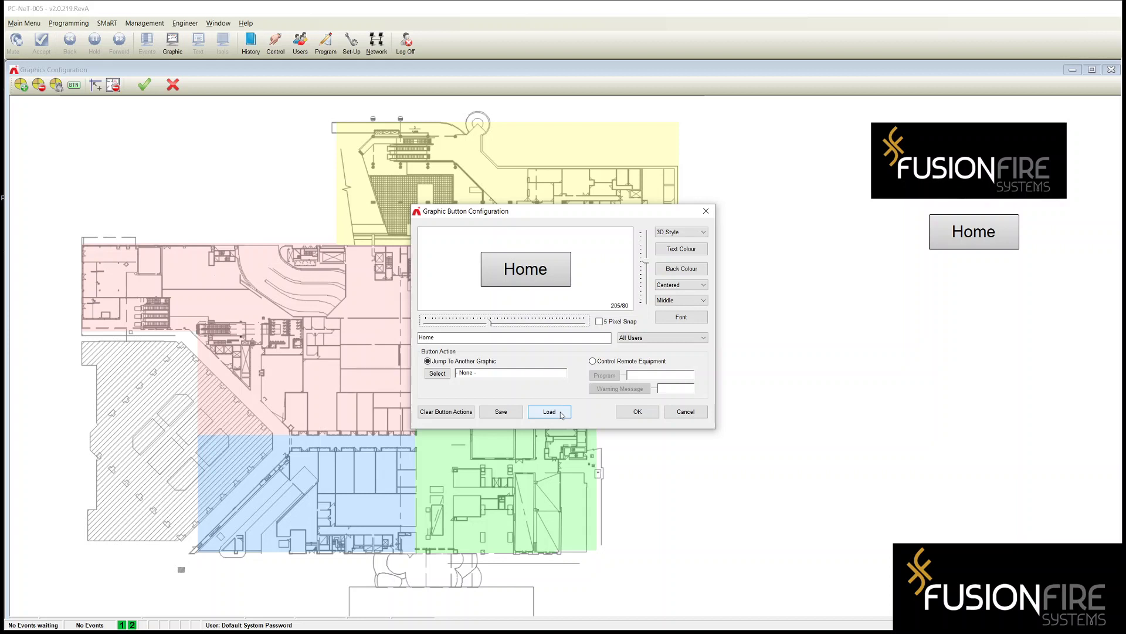
click(506, 412)
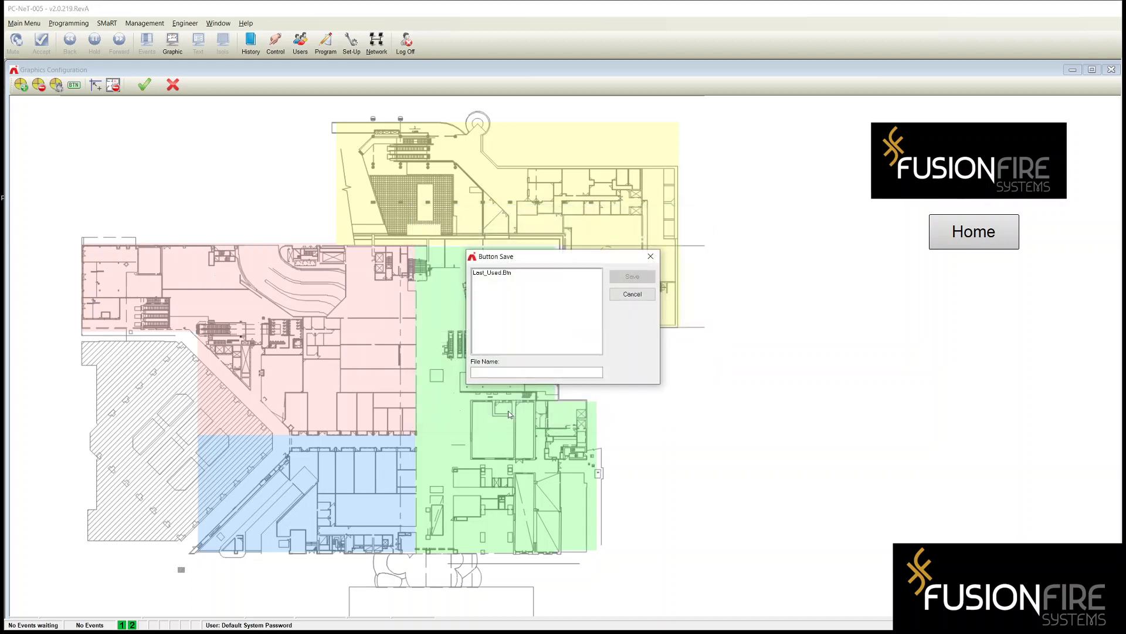
click(492, 371)
text(Home)
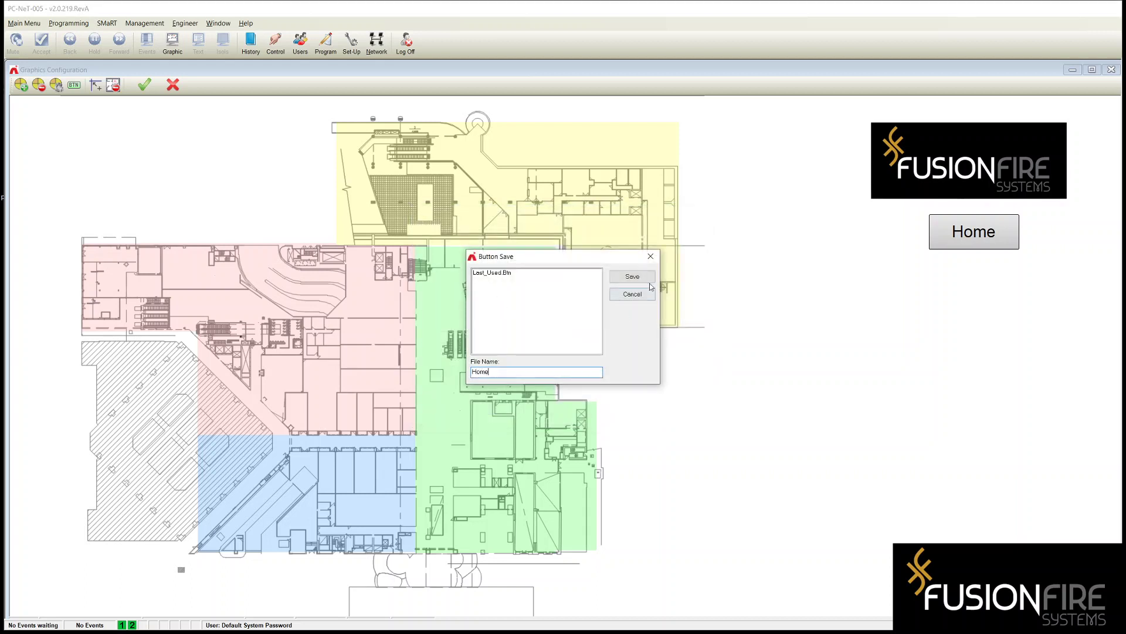
click(633, 277)
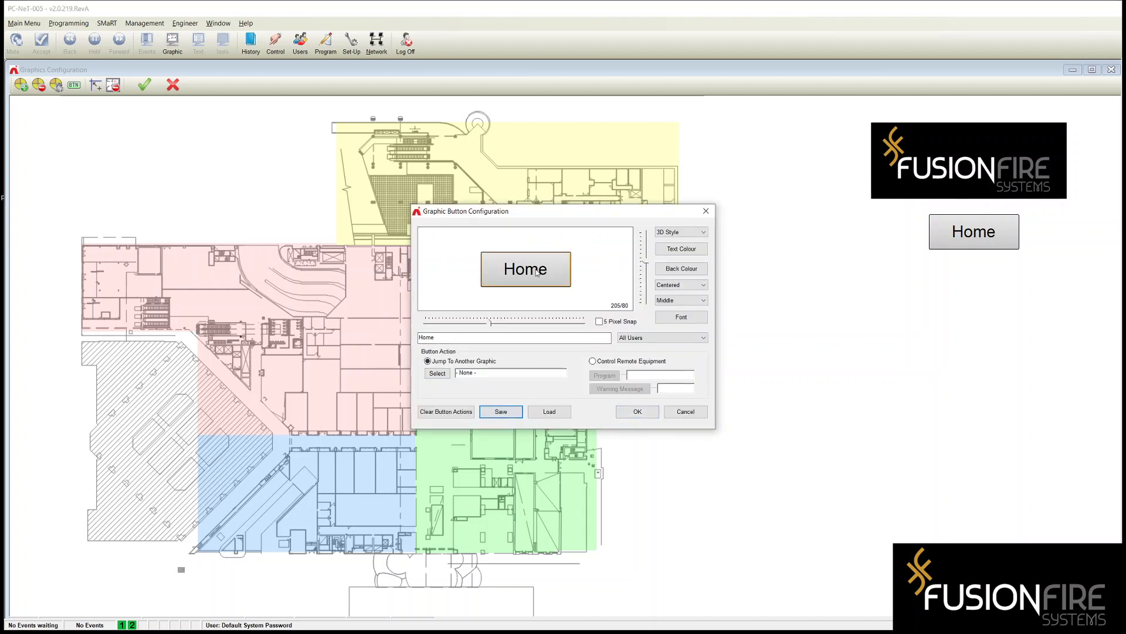
click(638, 411)
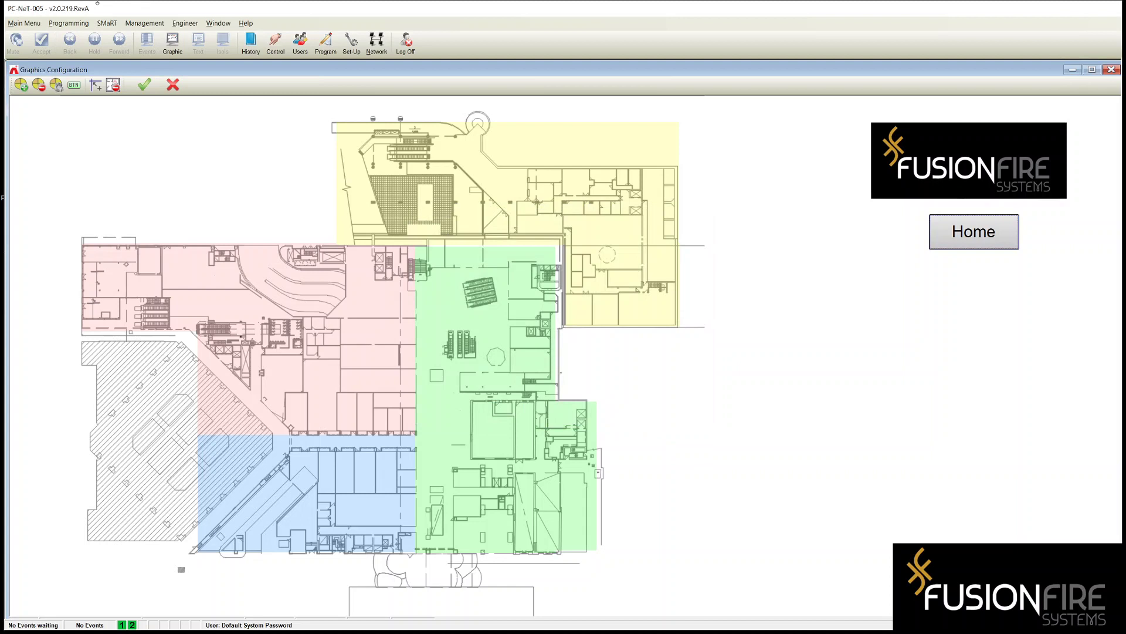
Try to load the saved Home.Btn design into another new graphic button
click(74, 85)
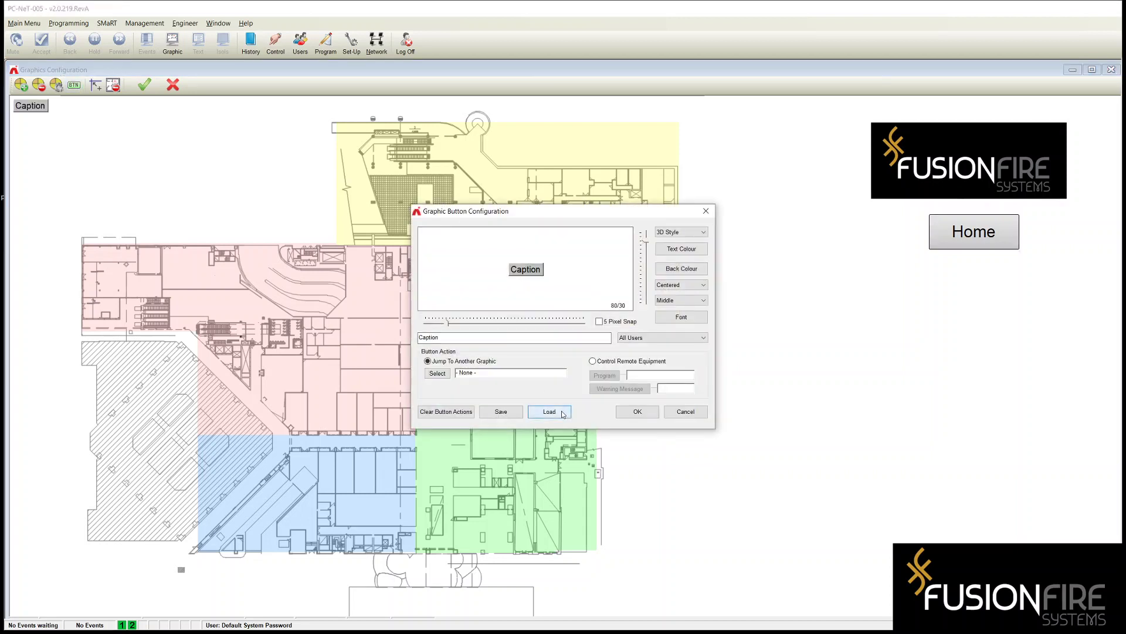
click(549, 411)
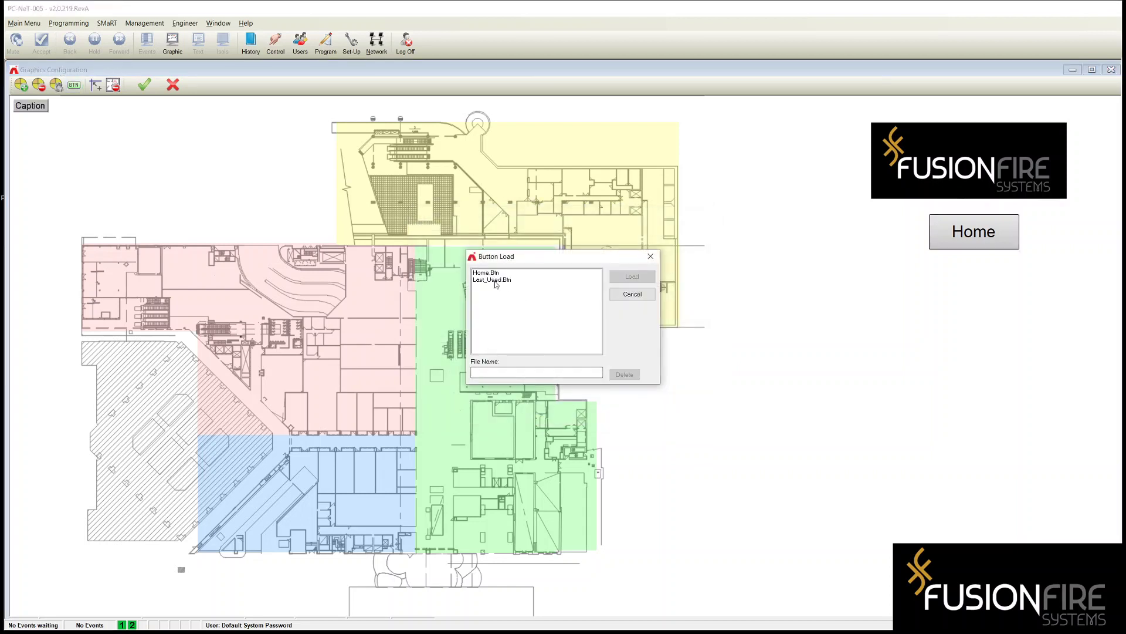
click(495, 273)
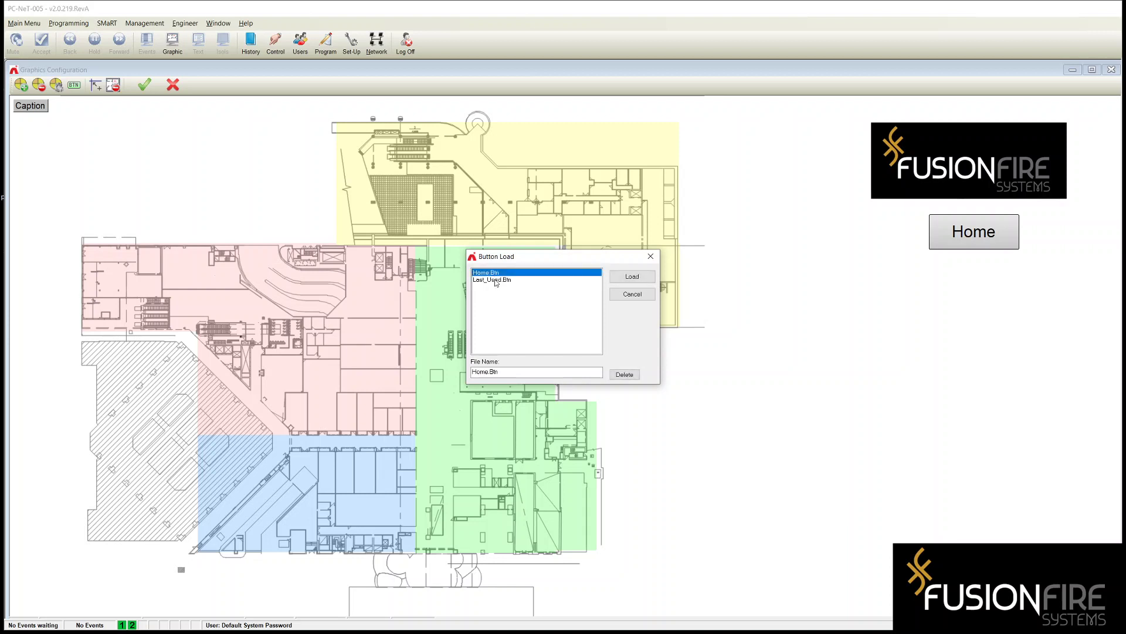
click(626, 273)
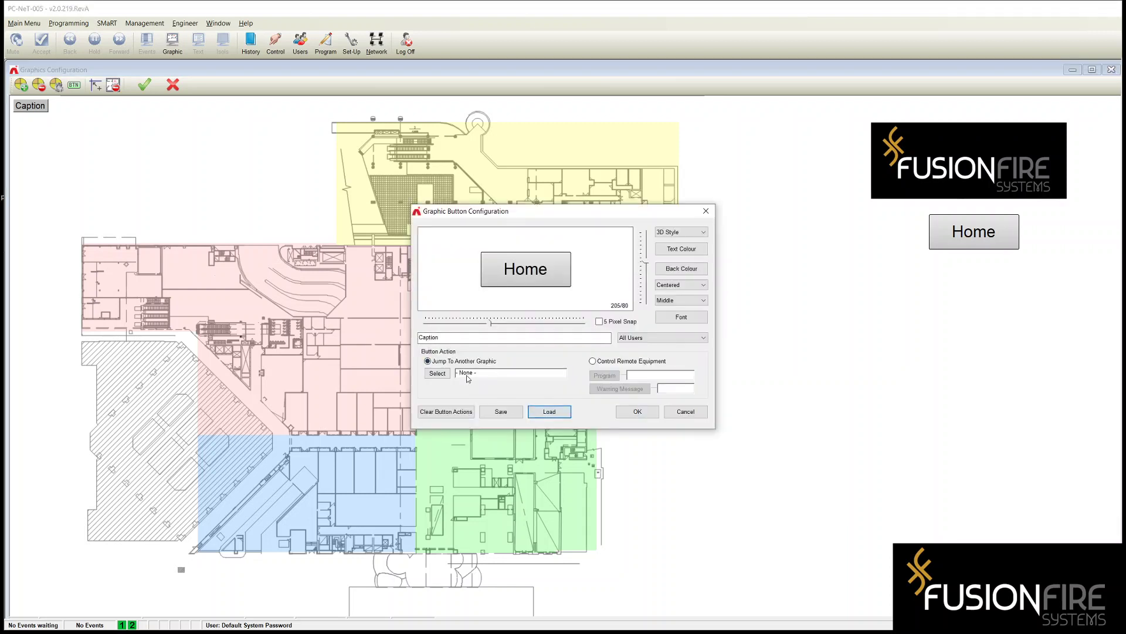
click(443, 377)
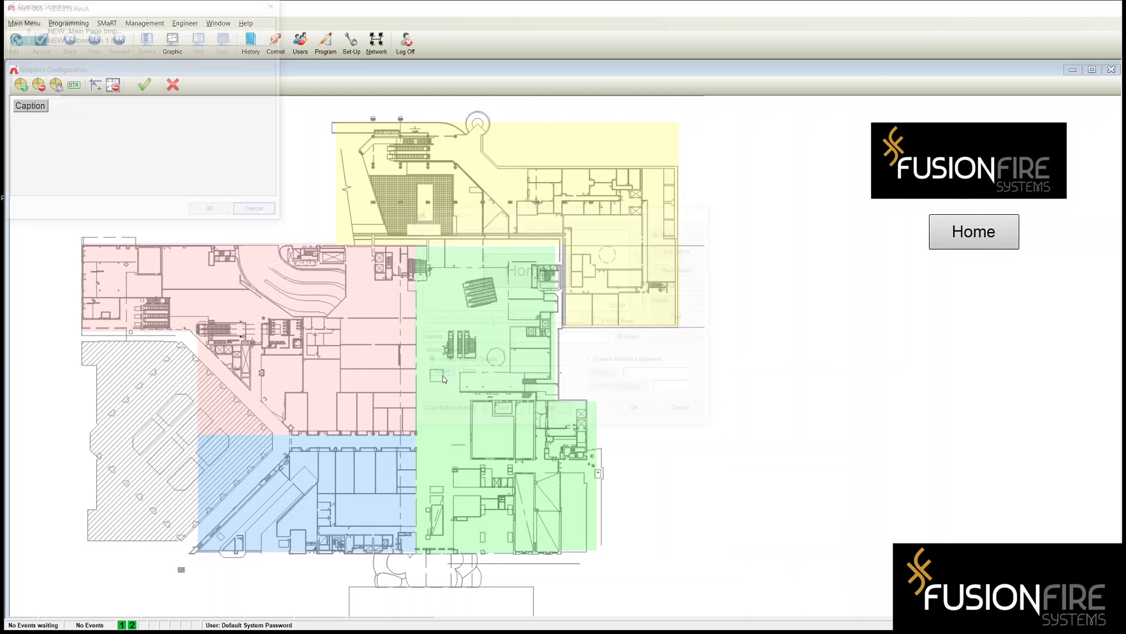
click(258, 212)
click(697, 411)
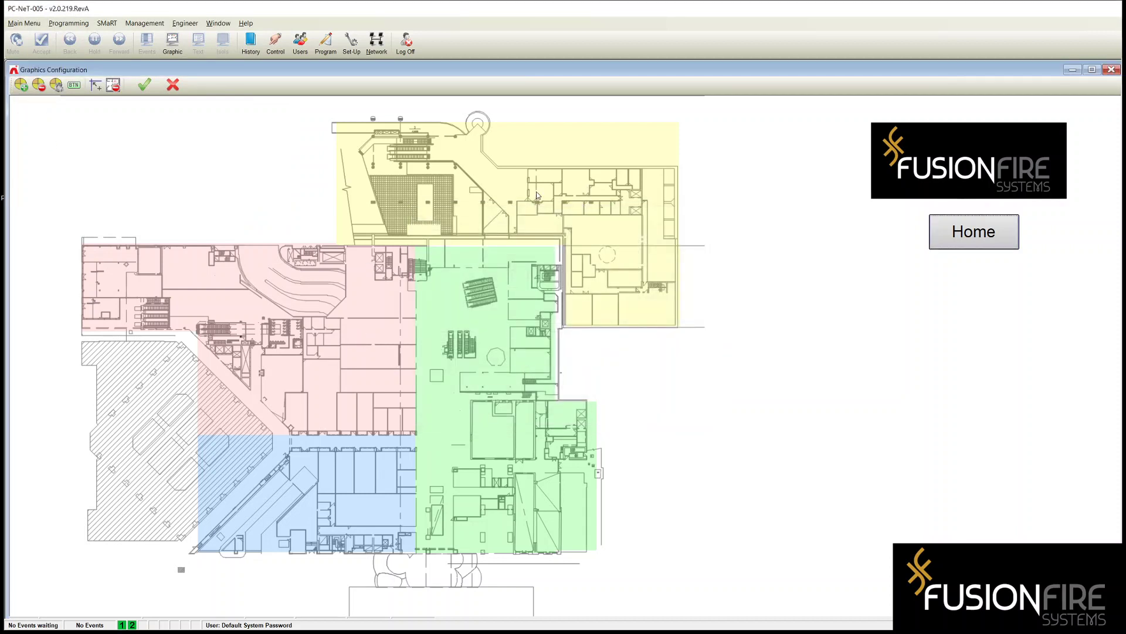
Add a button captioned "Zone 1" that jumps to the Subsection 1.bmp graphic
click(74, 85)
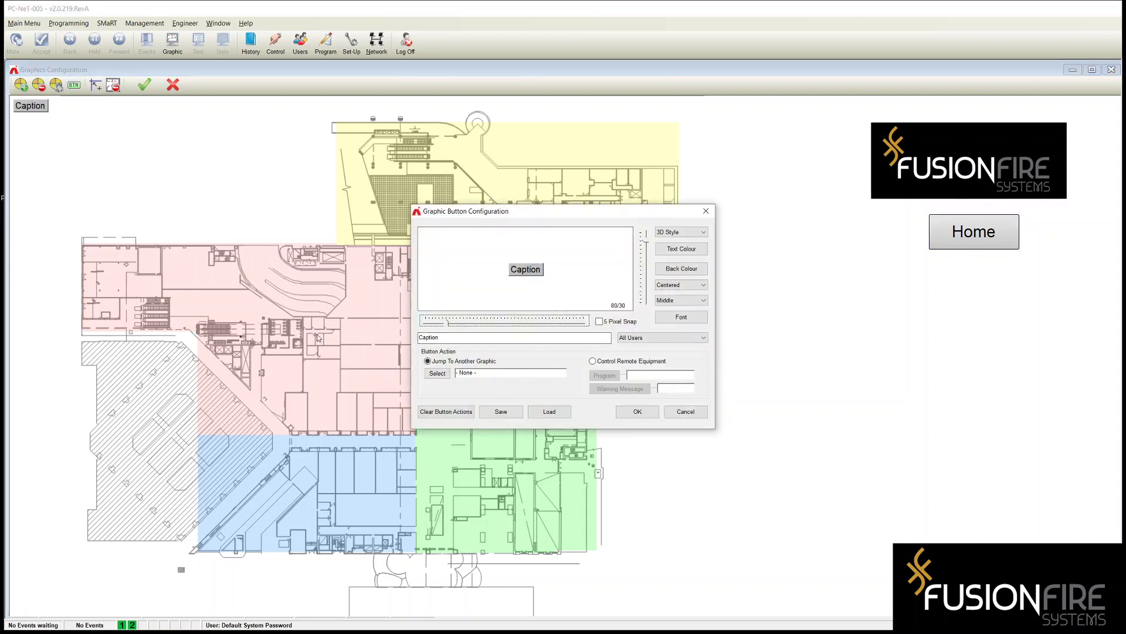
click(440, 338)
drag(440, 338, 376, 342)
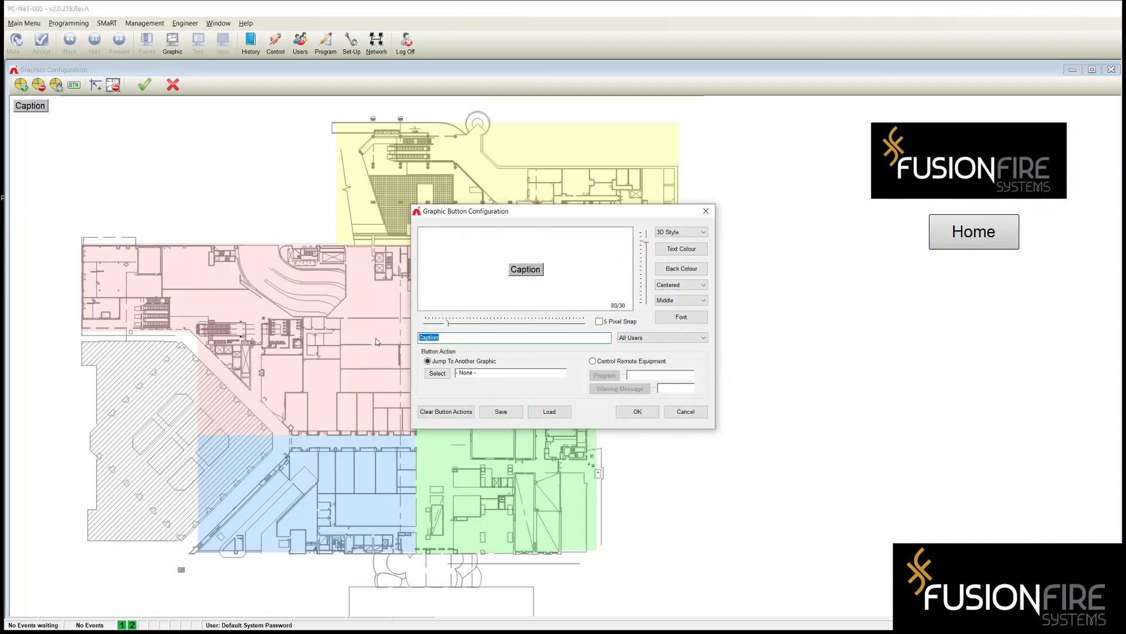
text(Zone 1)
click(438, 373)
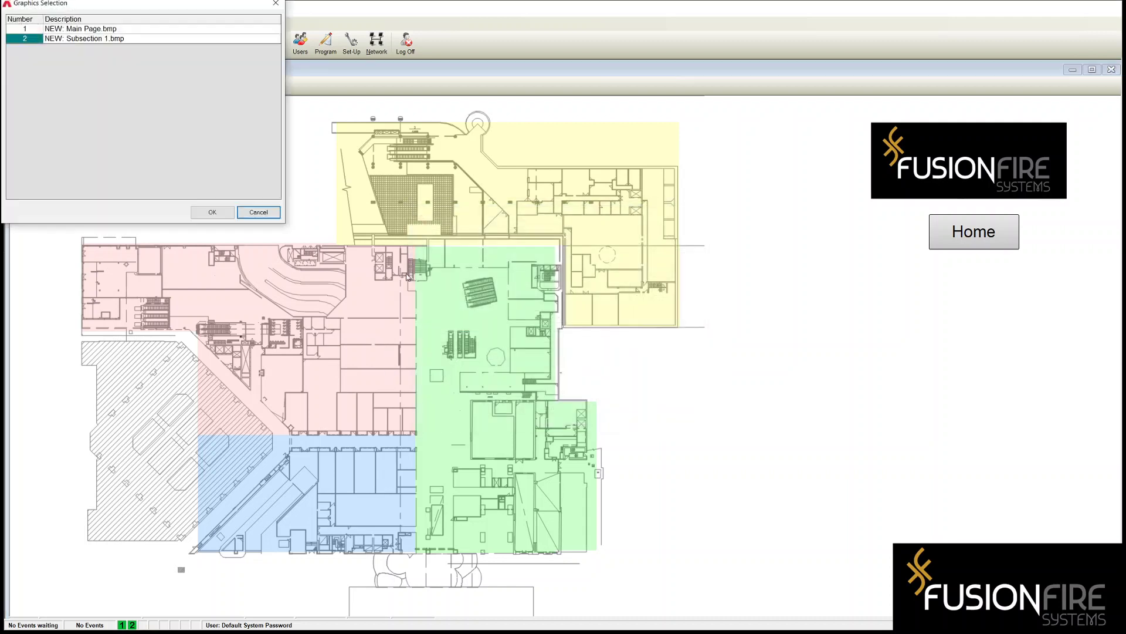
click(74, 40)
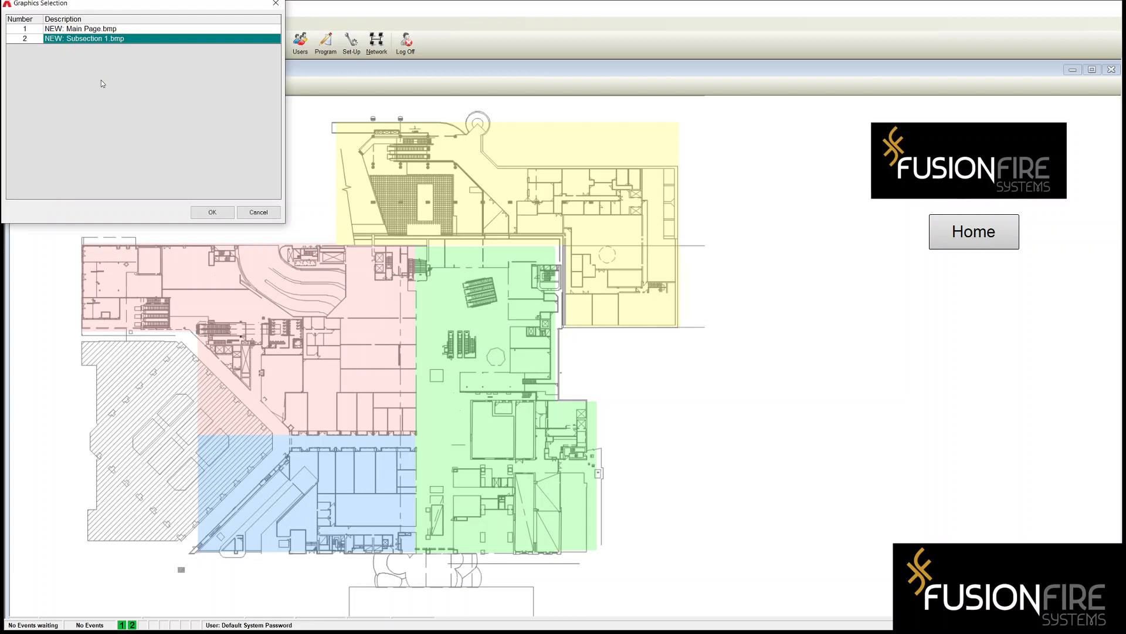
click(214, 212)
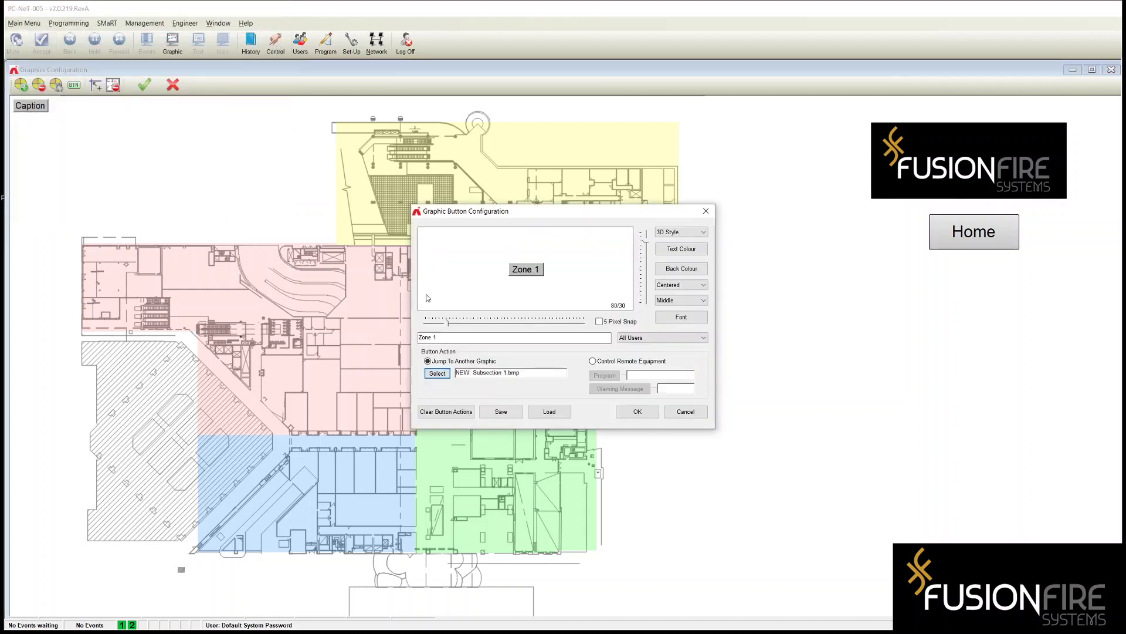
Set the Zone 1 button to XP Style and place it in the middle of the red zone
click(696, 234)
click(688, 262)
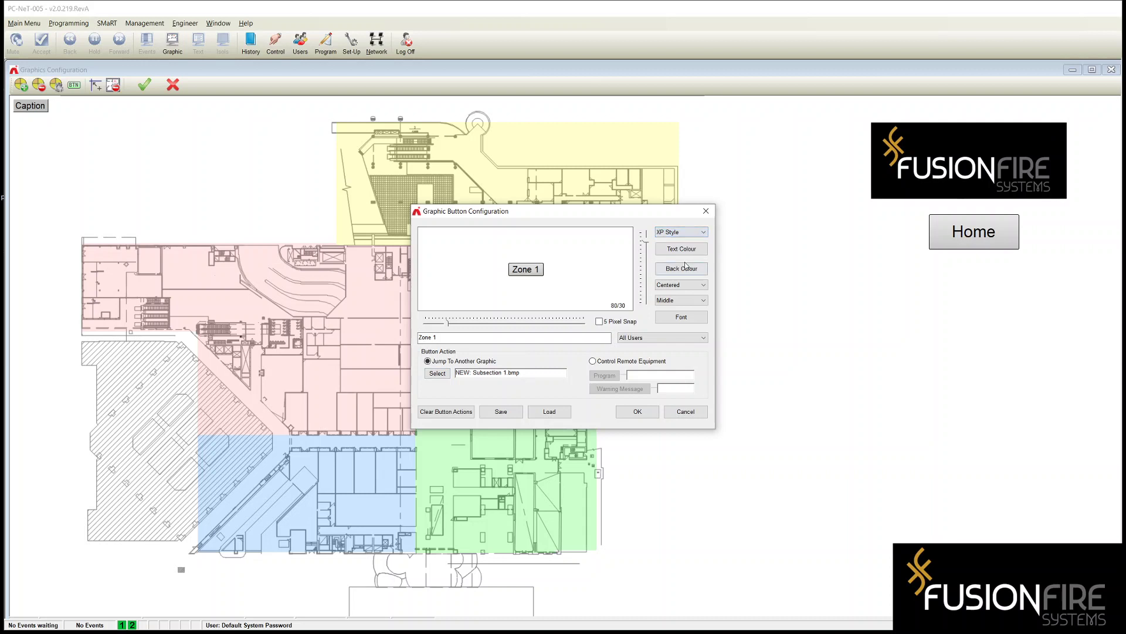
click(648, 414)
drag(245, 279, 304, 334)
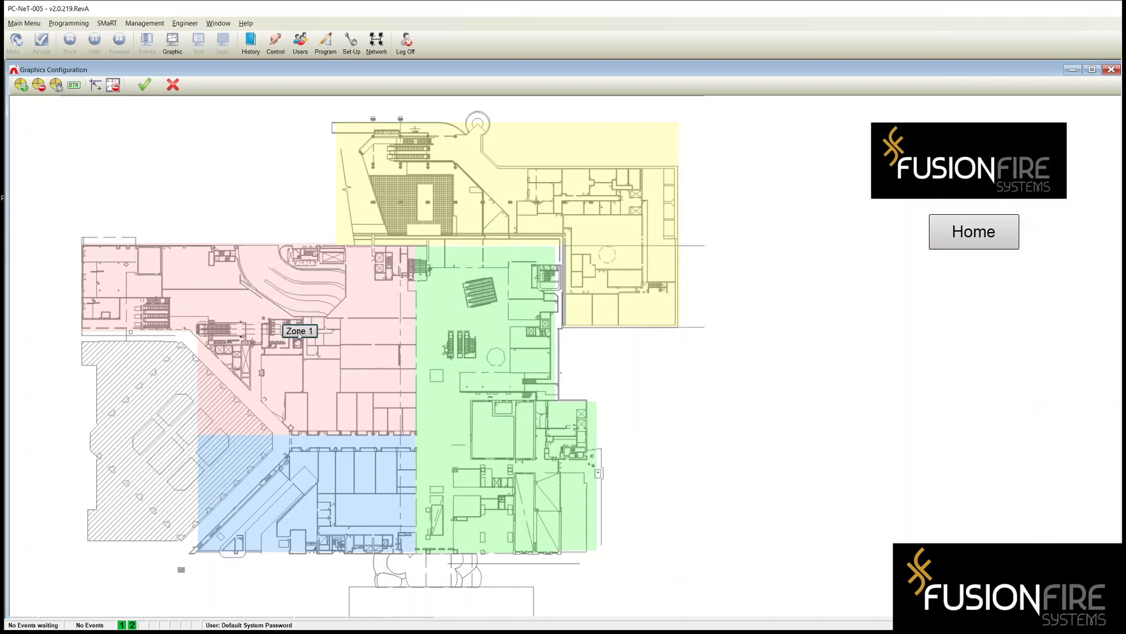
Save the Zone 1 button's configuration as a reusable button file named "Zone"
right_click(298, 335)
click(350, 356)
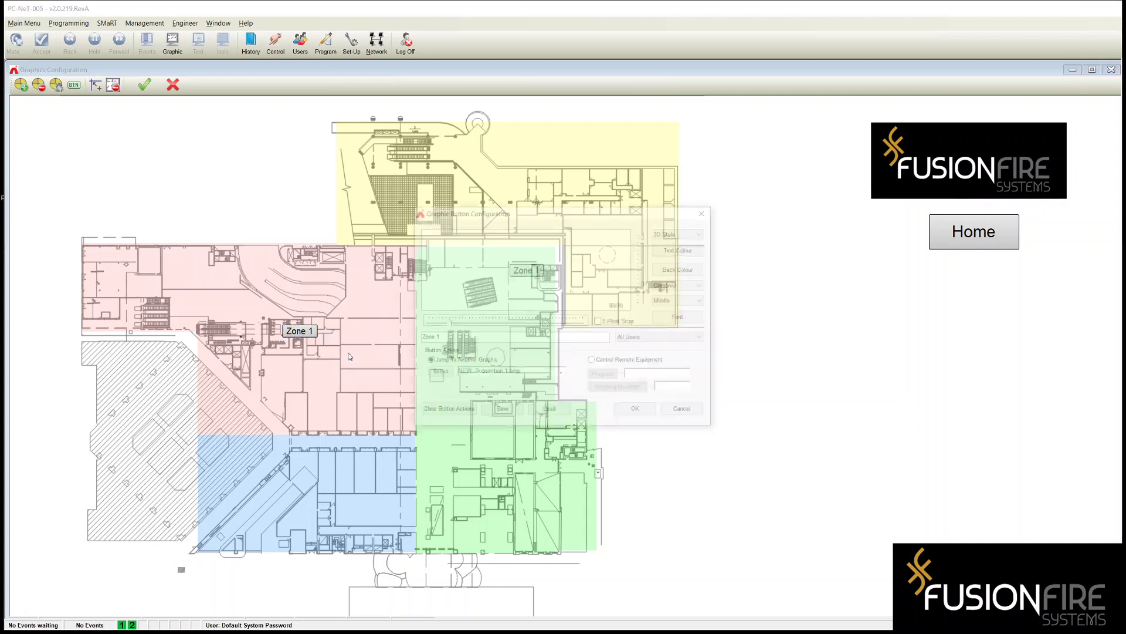
click(512, 414)
click(485, 371)
text(Zone)
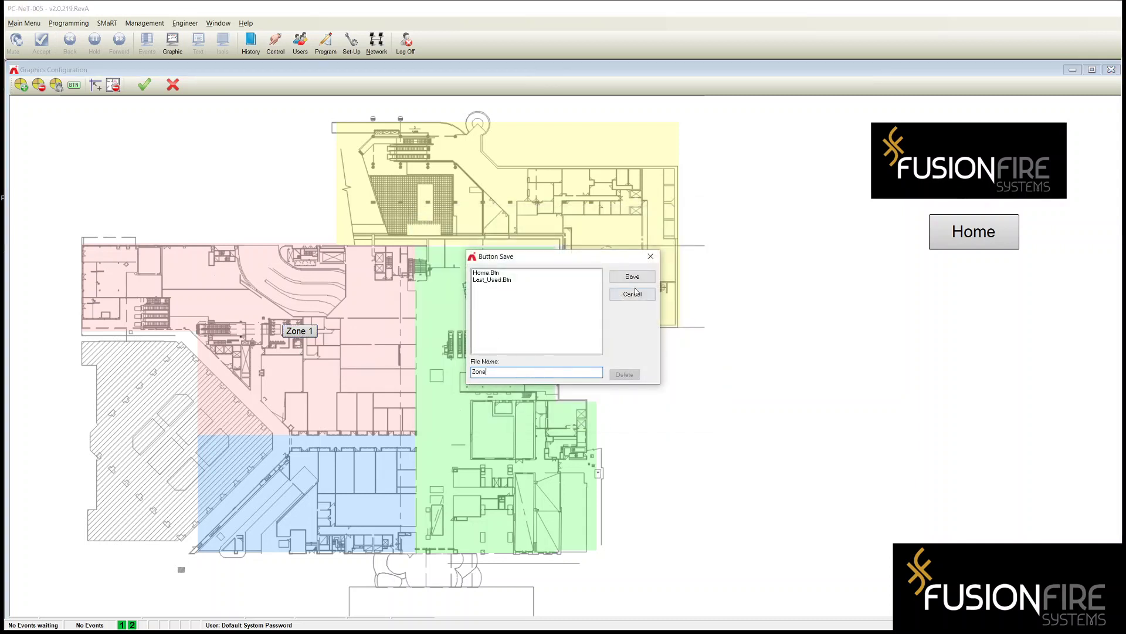
click(633, 276)
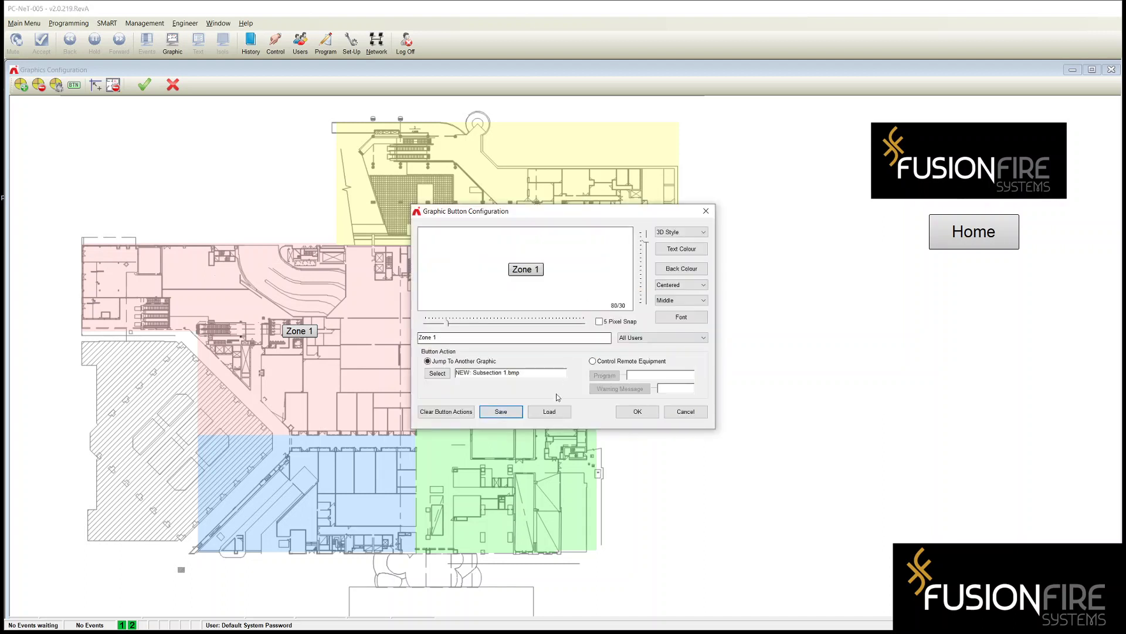
click(638, 413)
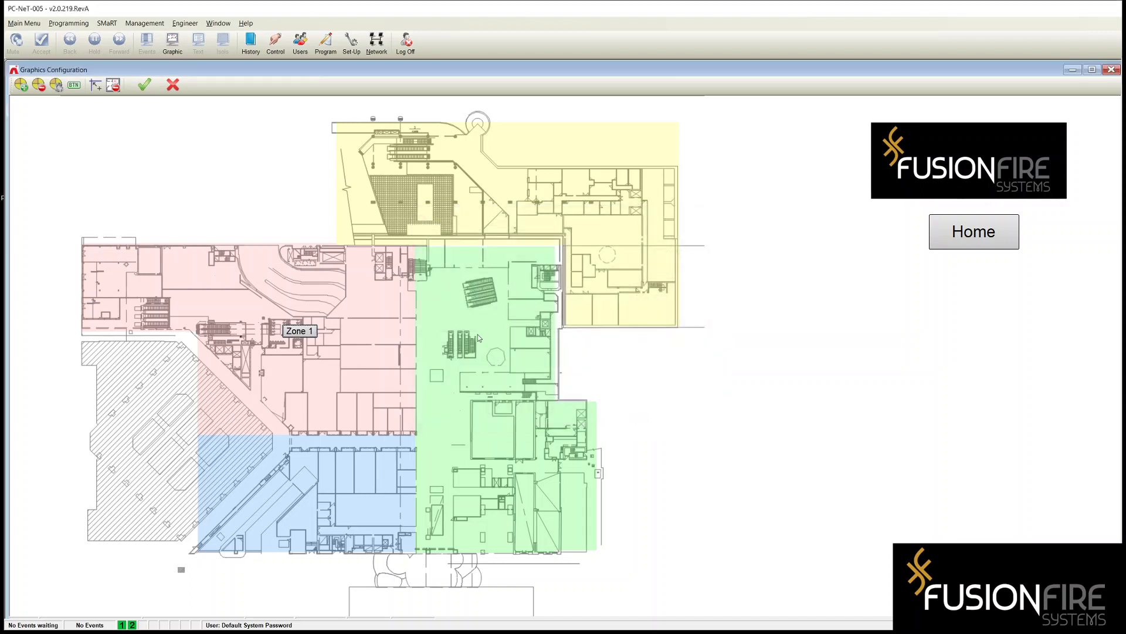
Add a button from the saved Zone.Btn design, caption it "Zone 2" and place it in the blue zone
click(73, 85)
click(549, 410)
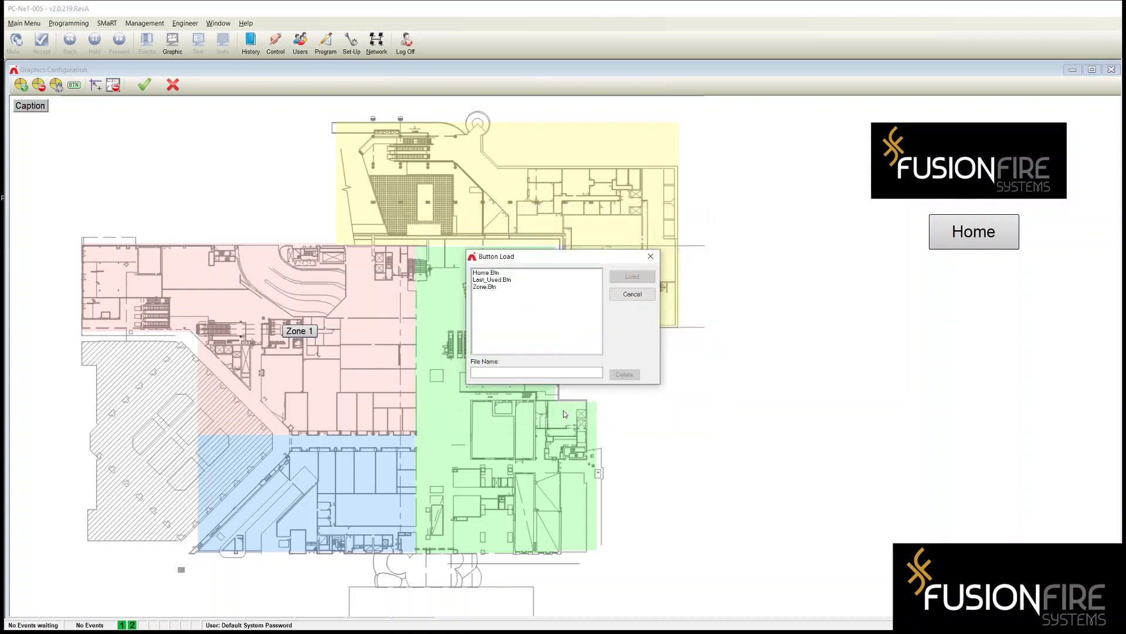
click(497, 286)
click(632, 276)
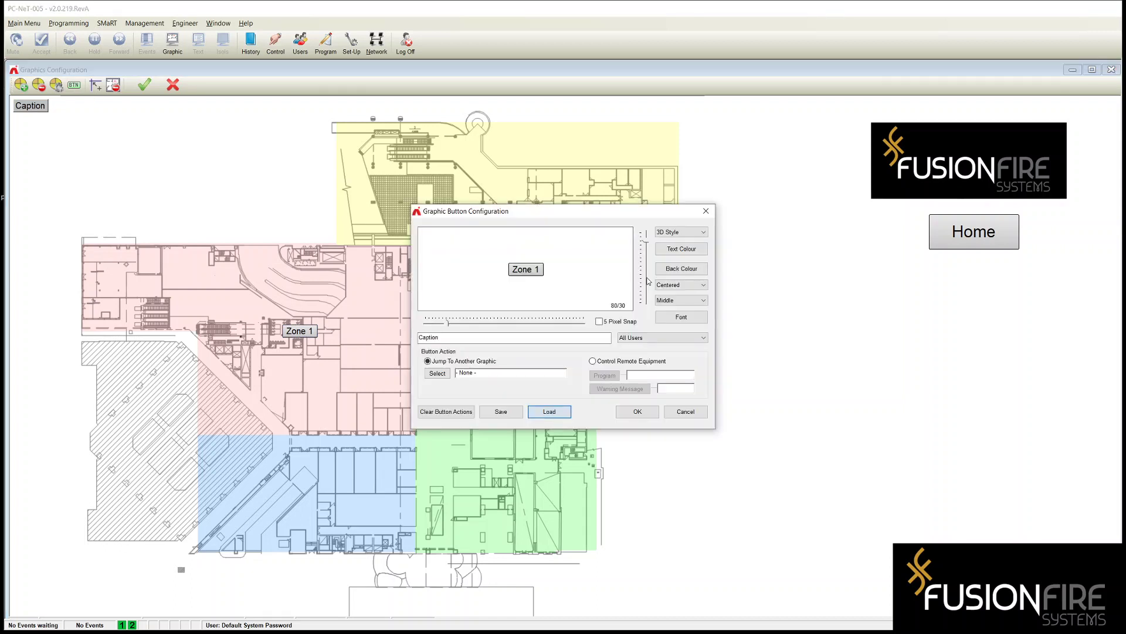
drag(457, 339, 365, 333)
text(Zone 2)
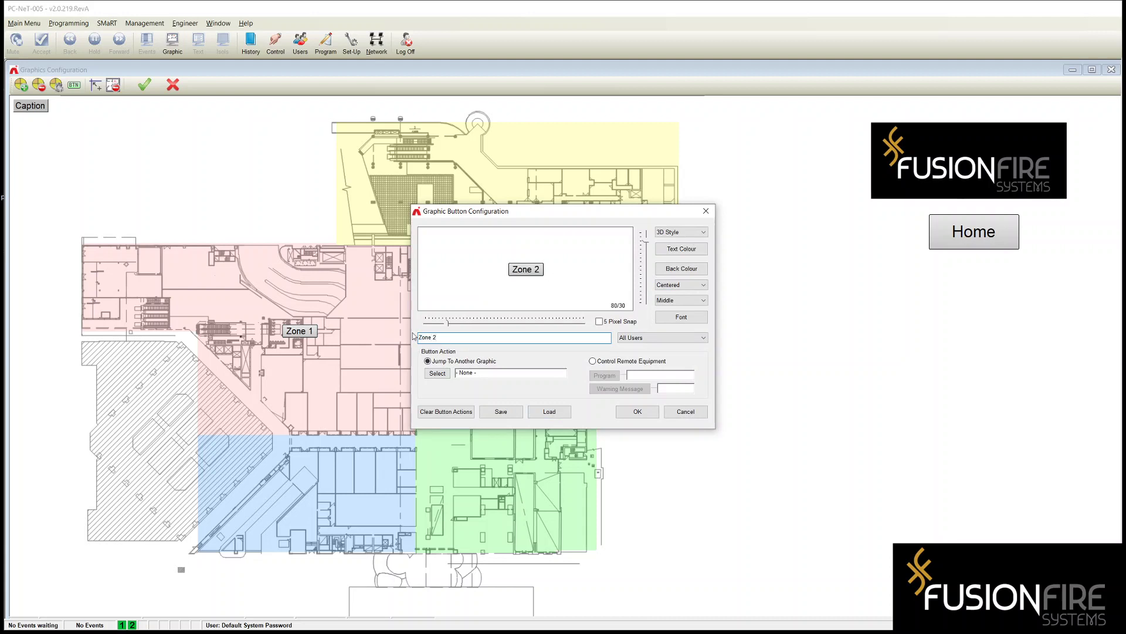
click(644, 413)
click(35, 109)
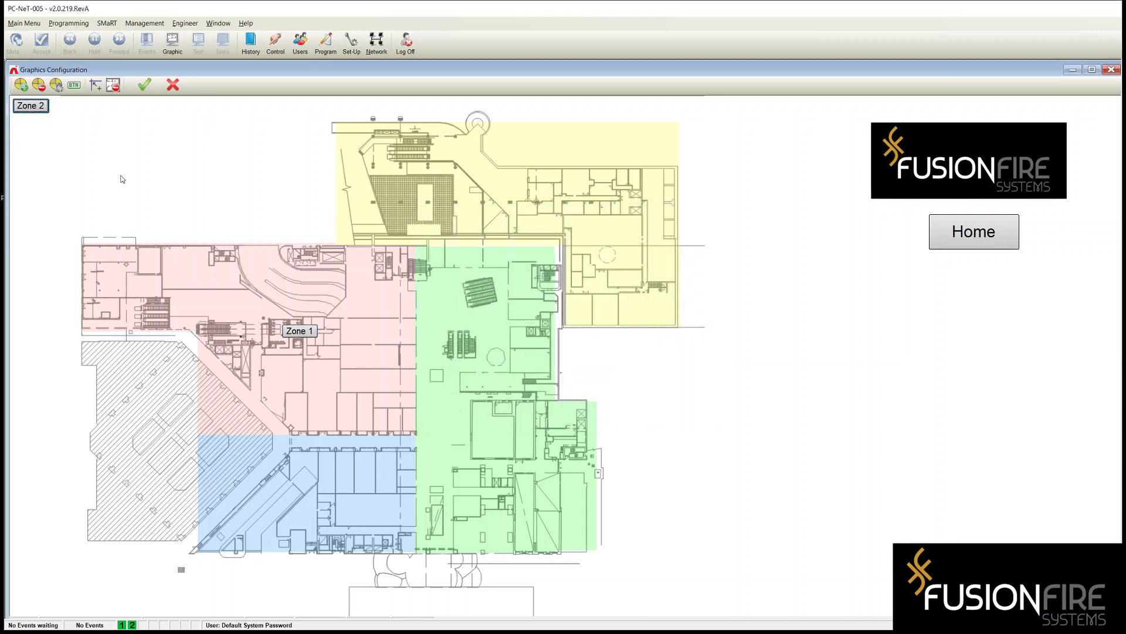
drag(40, 110, 295, 472)
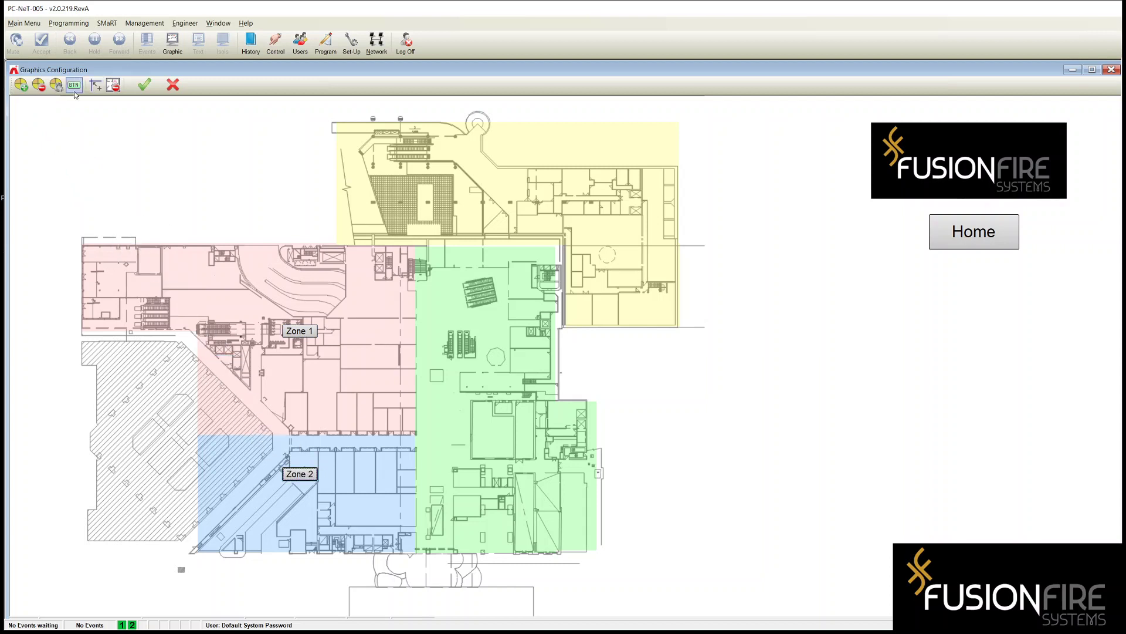
Add a button from the saved Zone.Btn design, caption it "Zone 3" and place it in the yellow zone
click(73, 85)
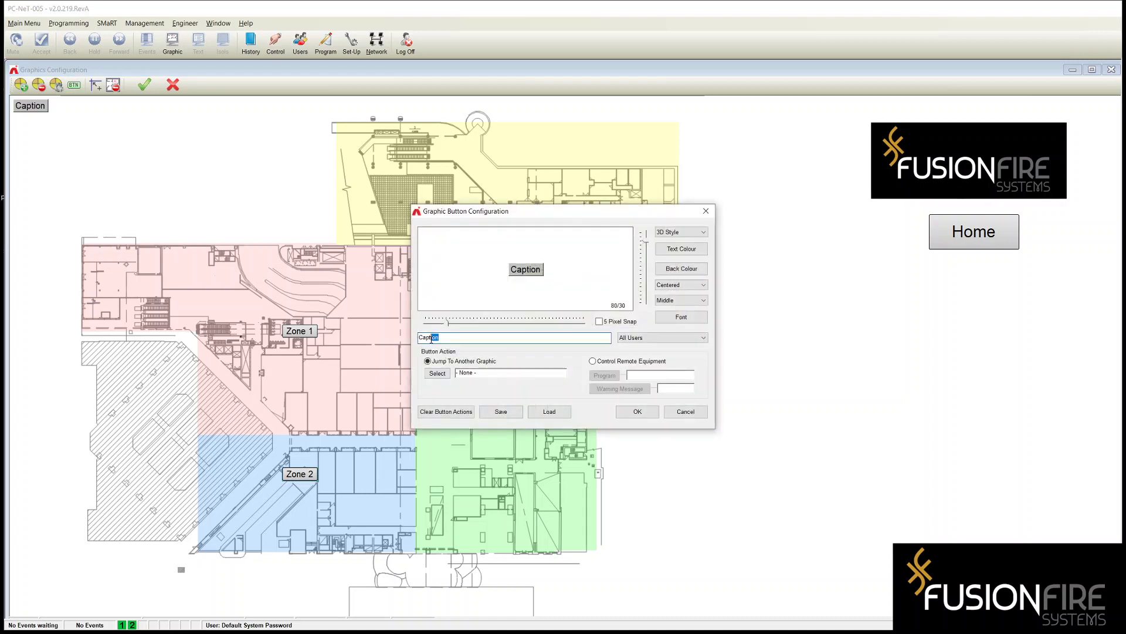
click(547, 413)
click(490, 287)
click(629, 278)
drag(604, 338, 378, 330)
text(Zone 3)
click(638, 411)
drag(40, 109, 545, 201)
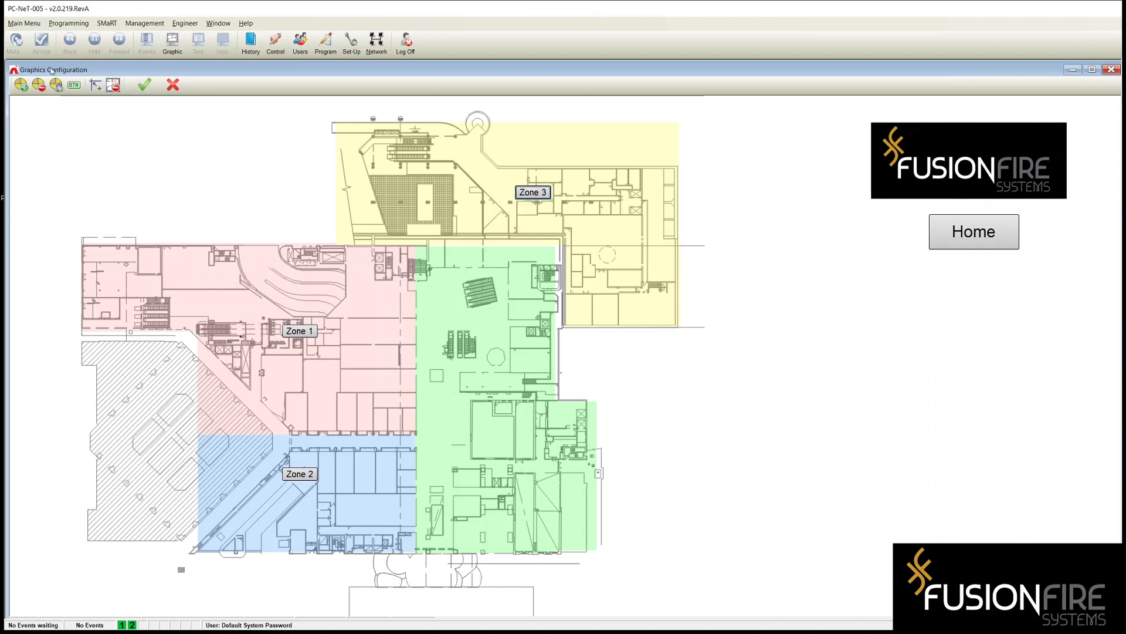
Add a button captioned "Zone 4", load the saved Zone.Btn design into it and place it in the green zone
click(74, 85)
double_click(432, 338)
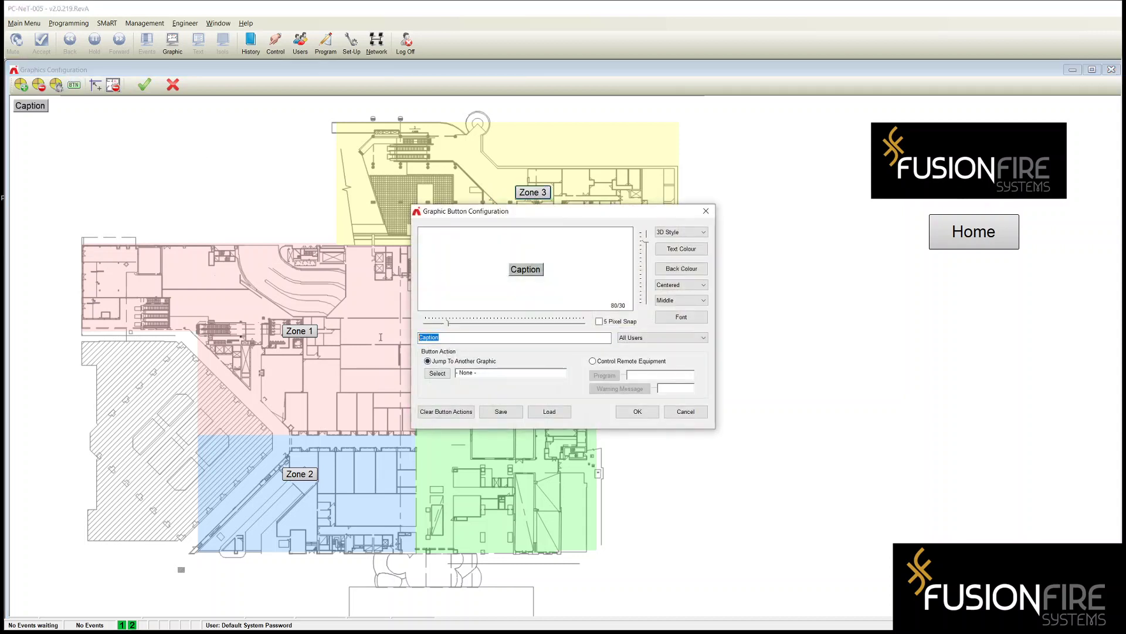
text(Zone 4)
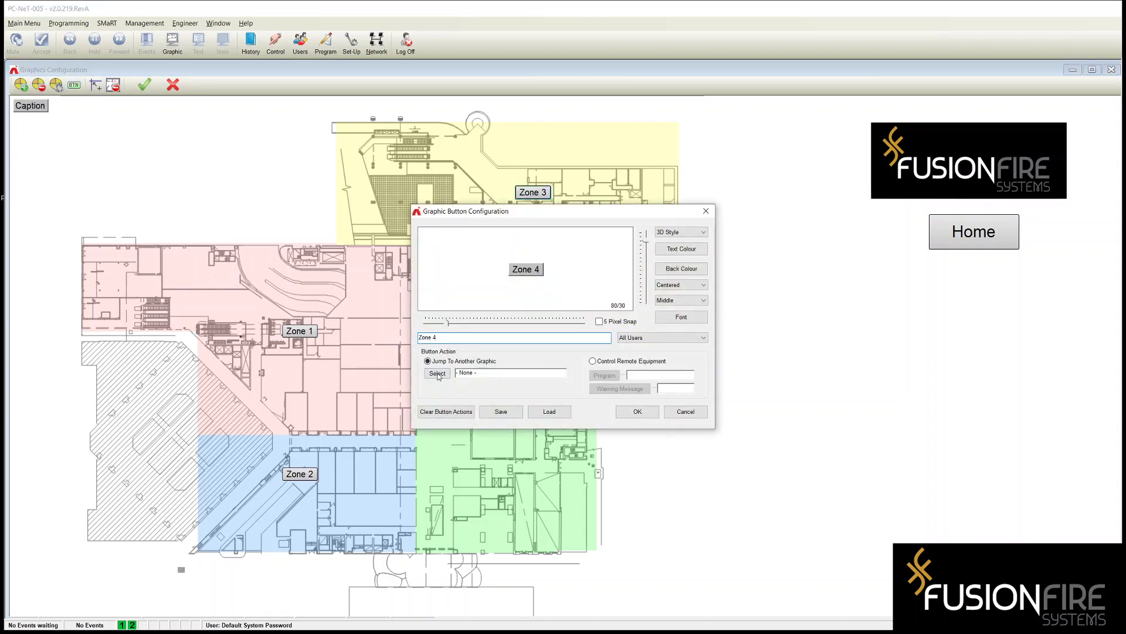
click(560, 414)
click(490, 290)
click(626, 280)
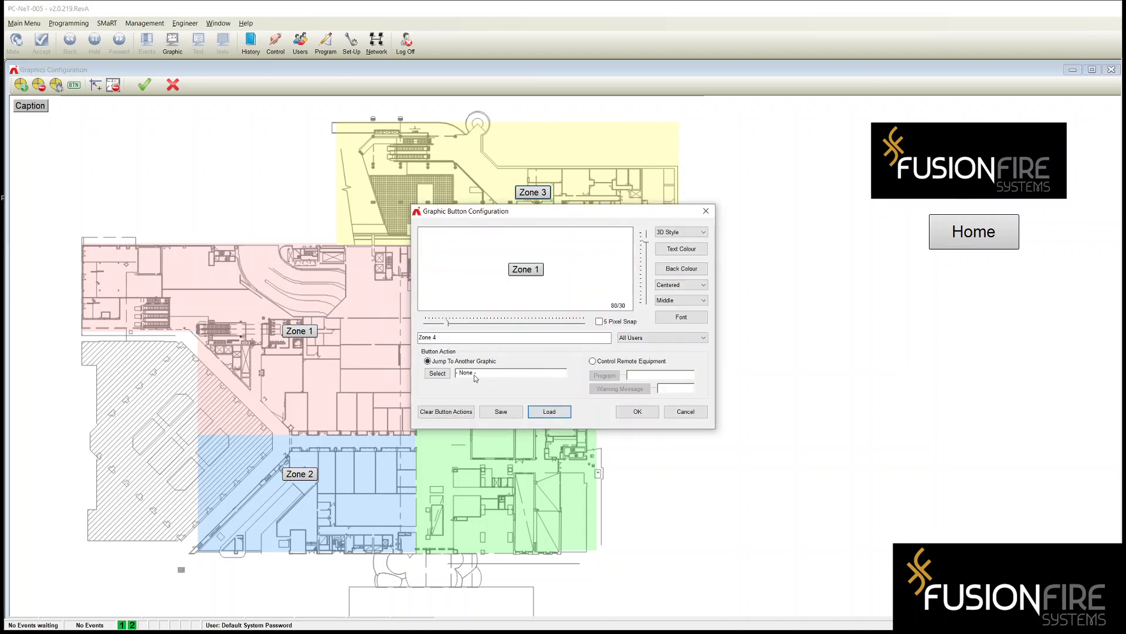
click(638, 411)
drag(26, 109, 492, 401)
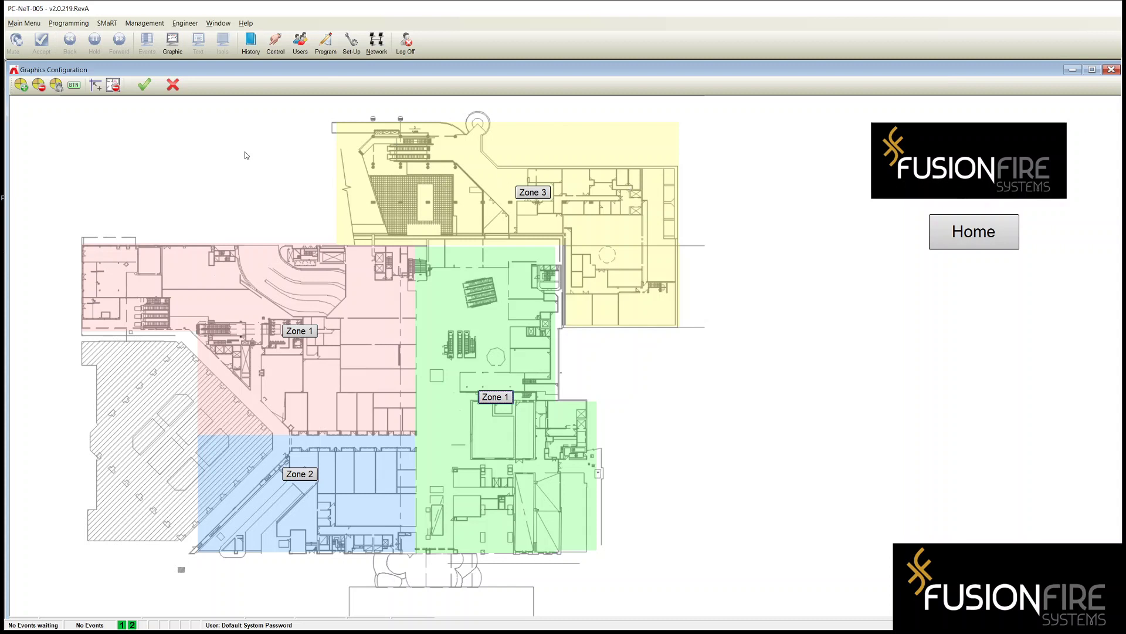
Add a button captioned "Shopping Mall - Level 1" and widen it to 230
click(73, 86)
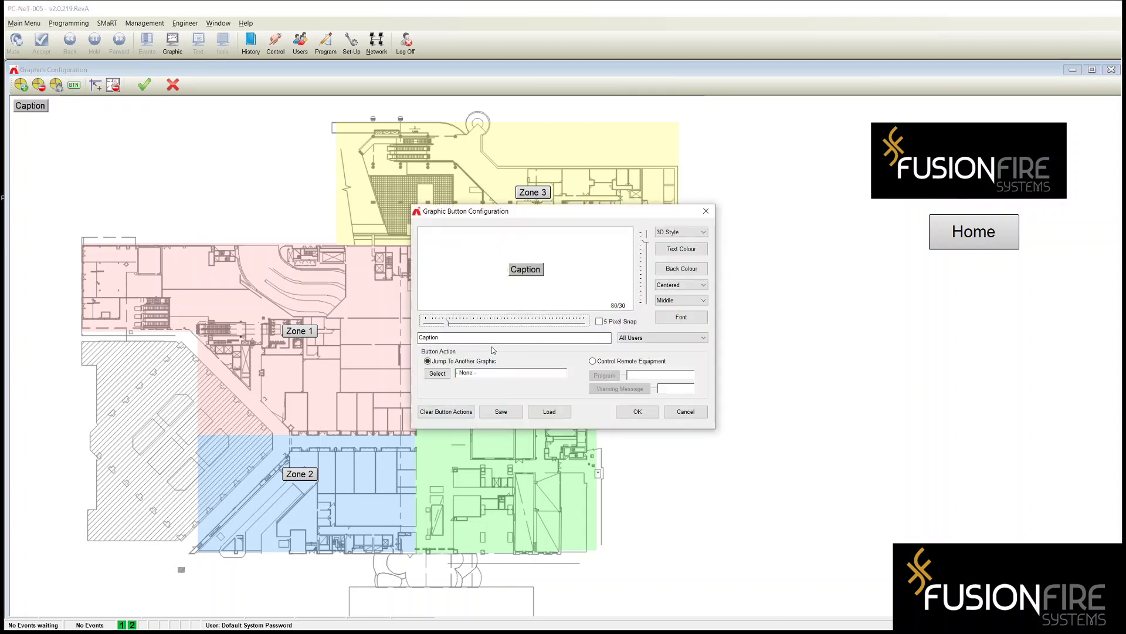
drag(450, 337, 384, 338)
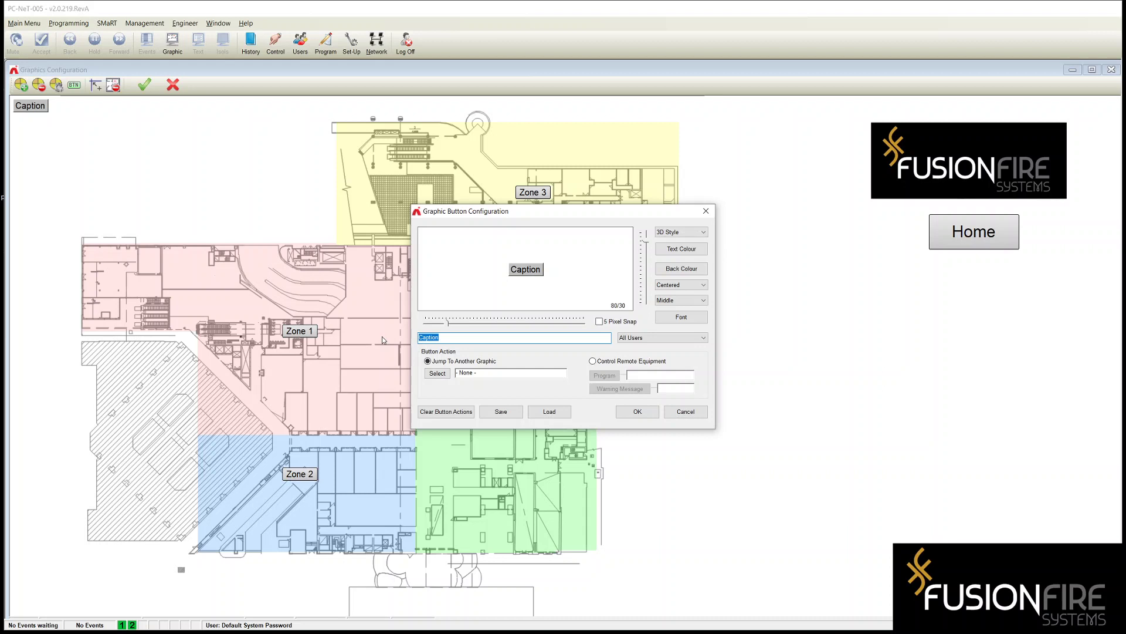
text(Shopping Mall - Level 1)
click(680, 232)
click(494, 320)
drag(494, 320, 527, 319)
Set the title button's font size to 24 and enlarge the button to 380 by 105
click(680, 316)
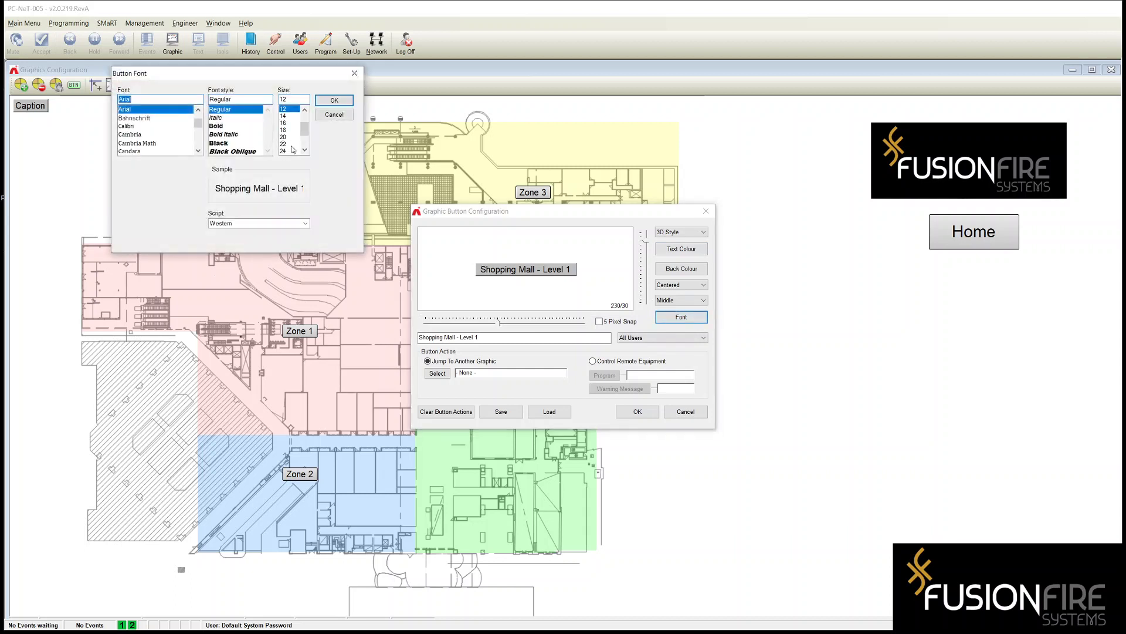
click(283, 151)
click(335, 100)
drag(499, 322, 550, 322)
click(647, 265)
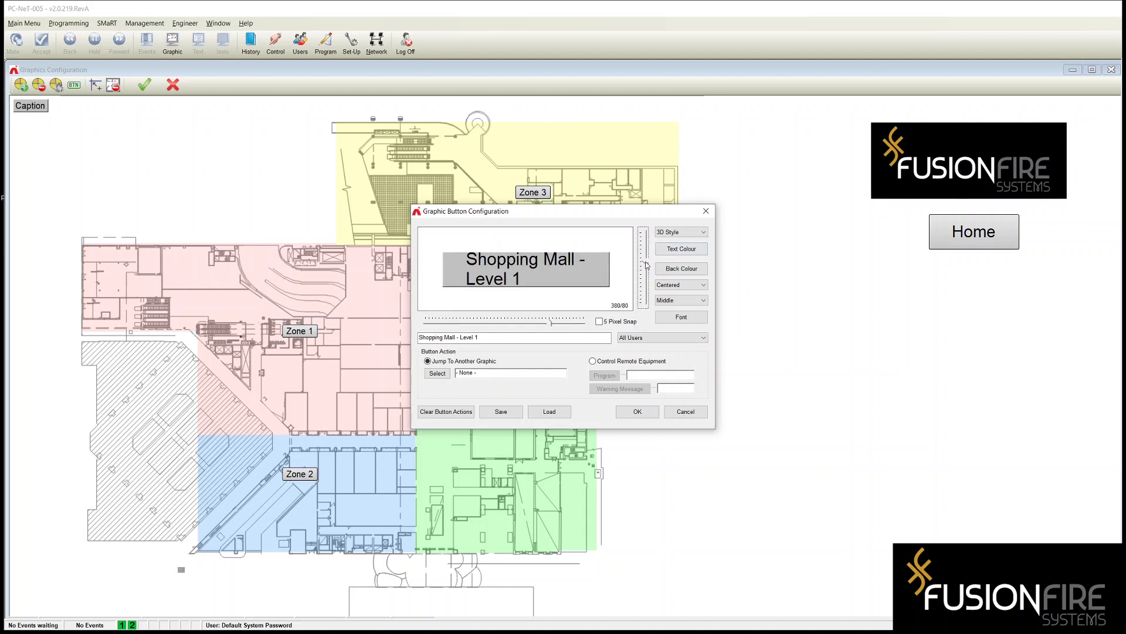
drag(645, 263, 645, 273)
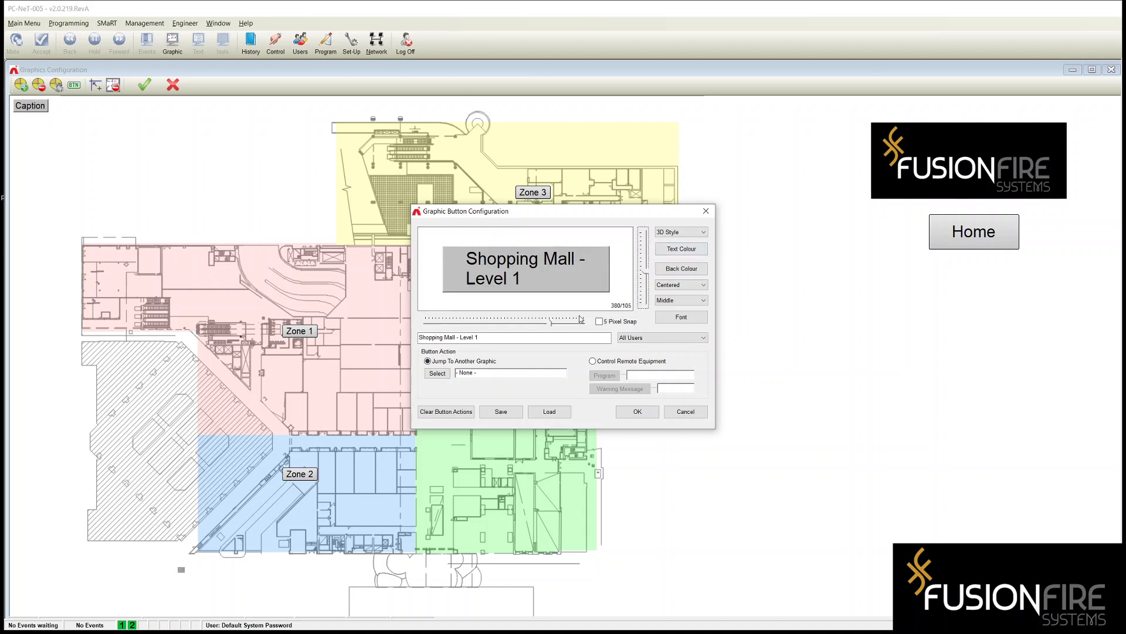
Give the title button the Flat style and a white background, and place it above the red zone
click(689, 233)
click(683, 246)
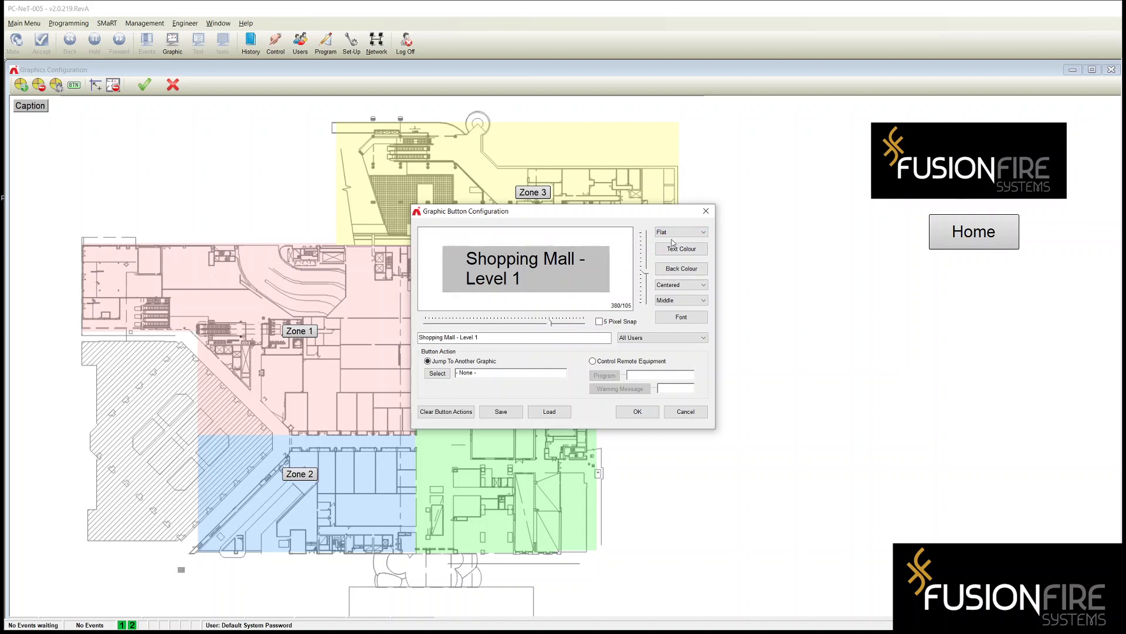
click(689, 270)
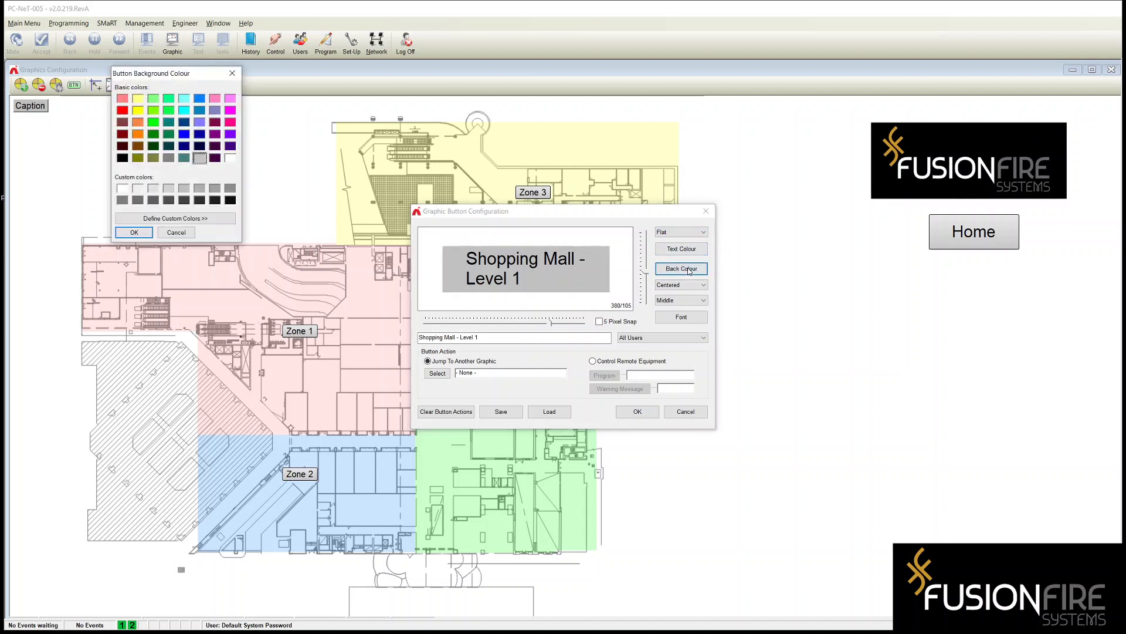
click(230, 158)
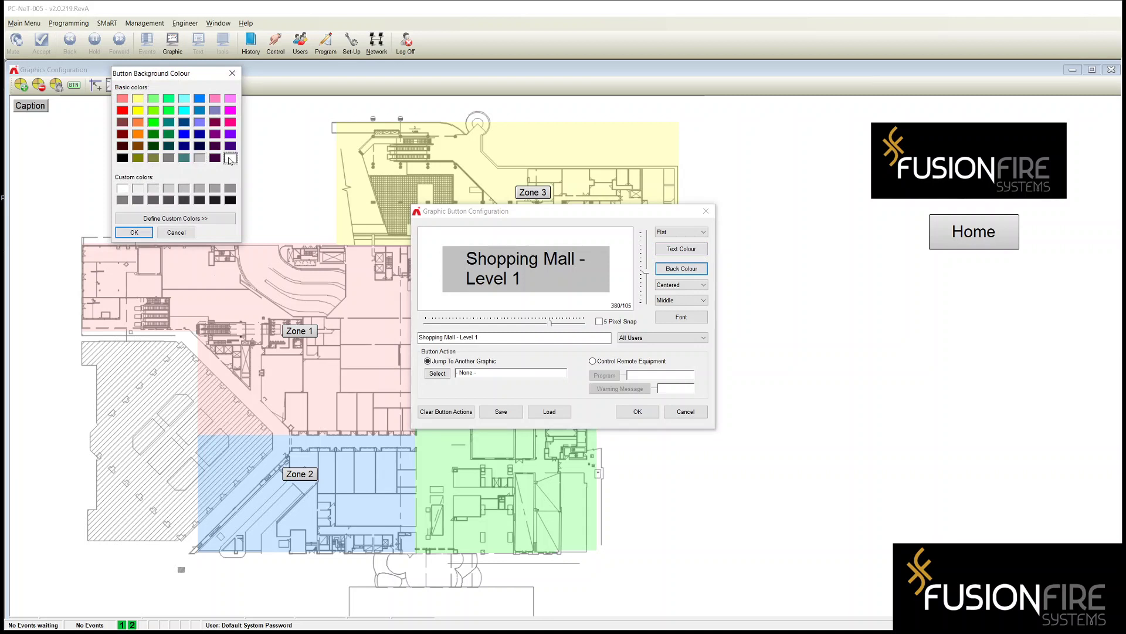
click(134, 232)
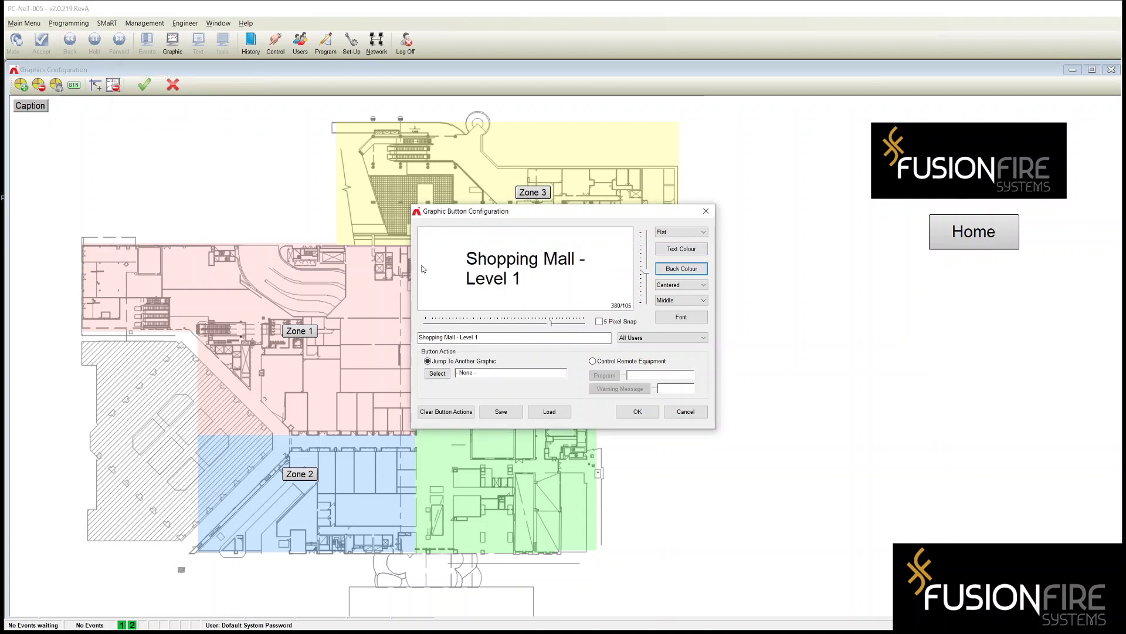
click(638, 411)
drag(90, 118, 178, 132)
click(223, 191)
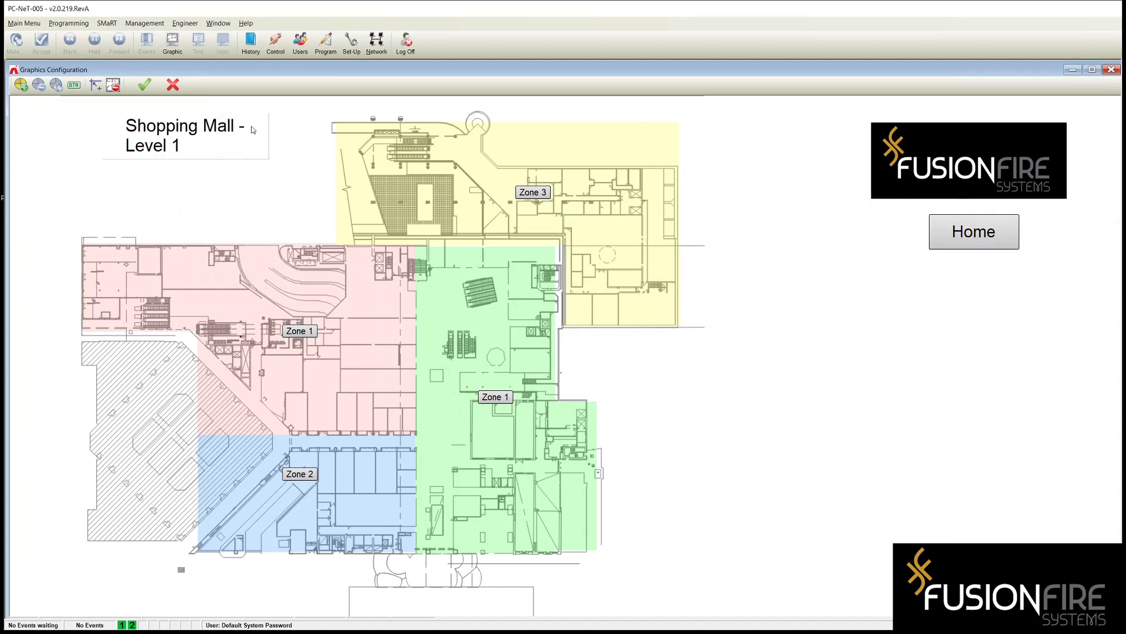
Save the "Shopping Mall - Level 1" button's configuration as a reusable button file named "Title"
right_click(169, 135)
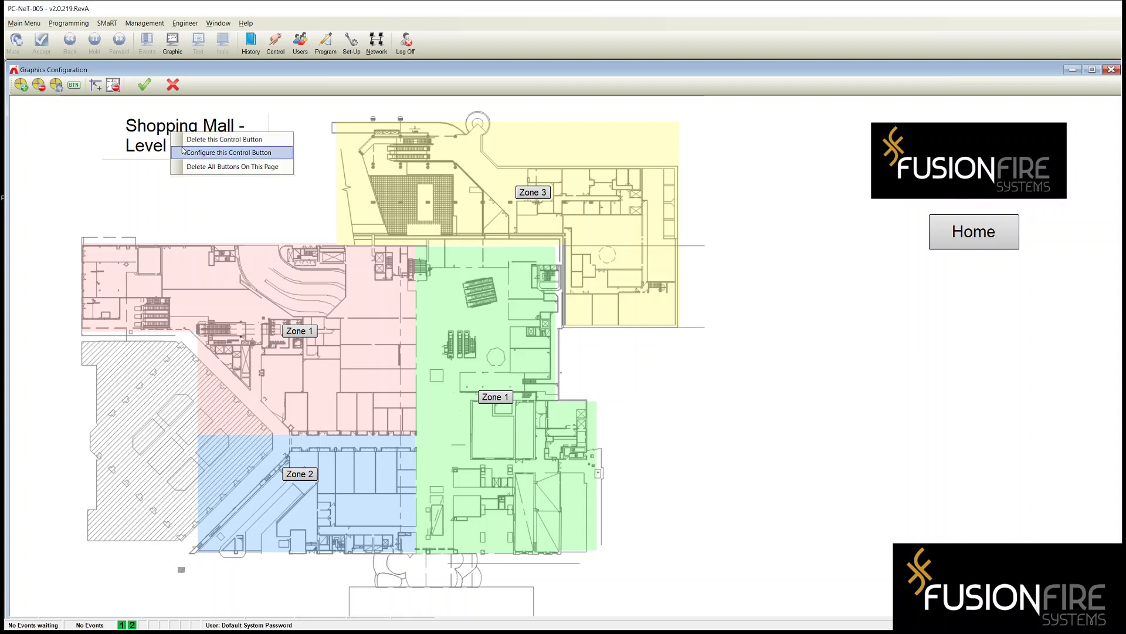
click(215, 155)
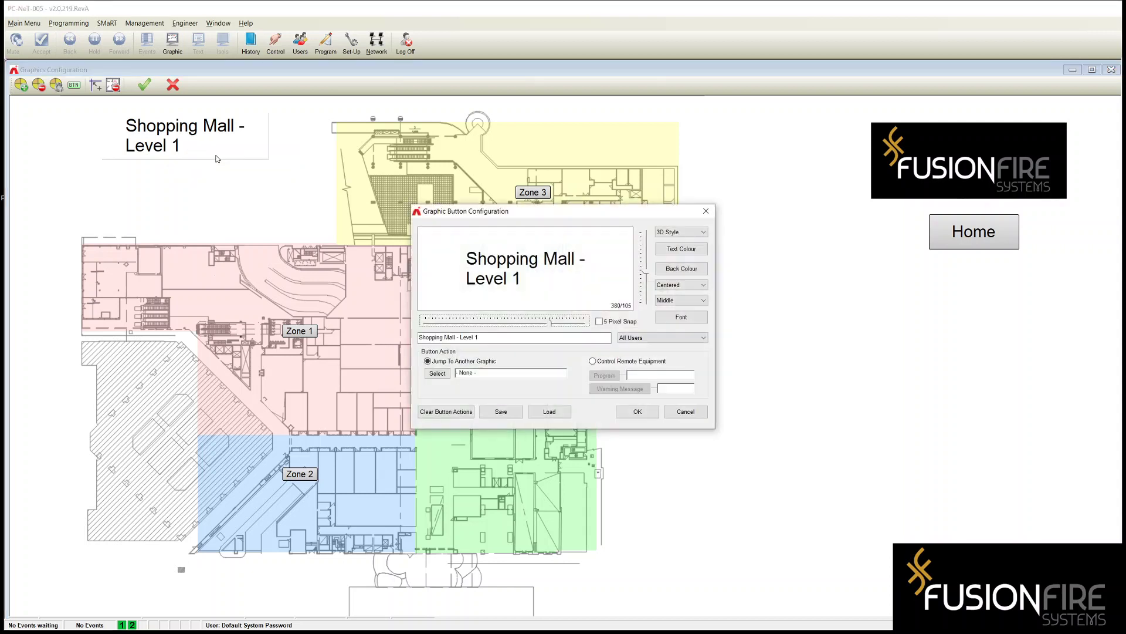
click(501, 412)
click(490, 373)
text(Title)
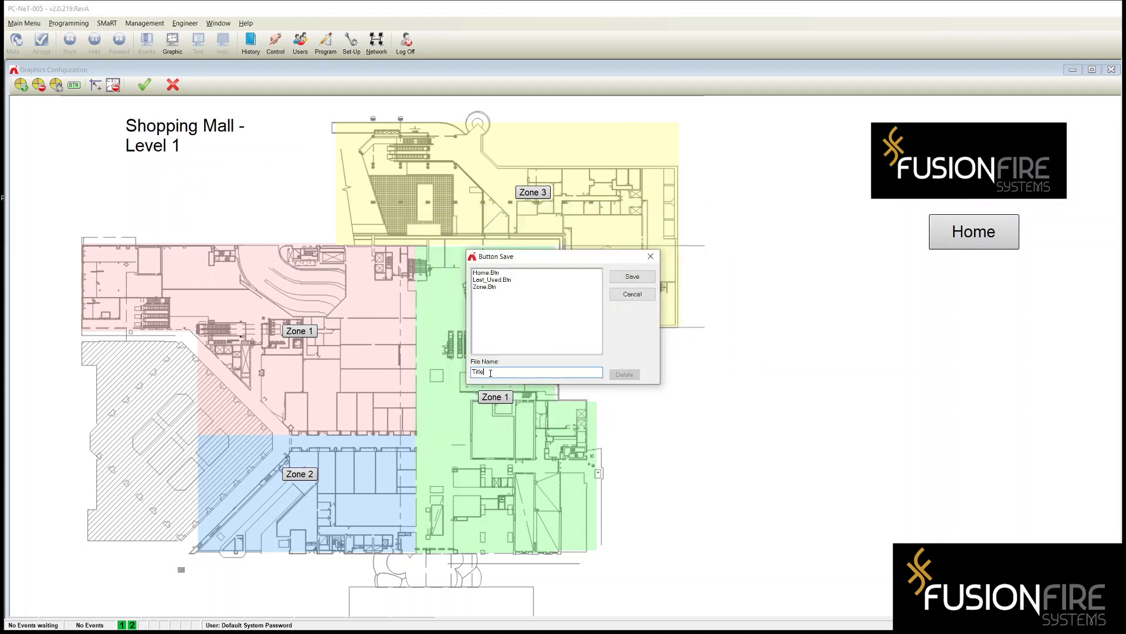
click(629, 278)
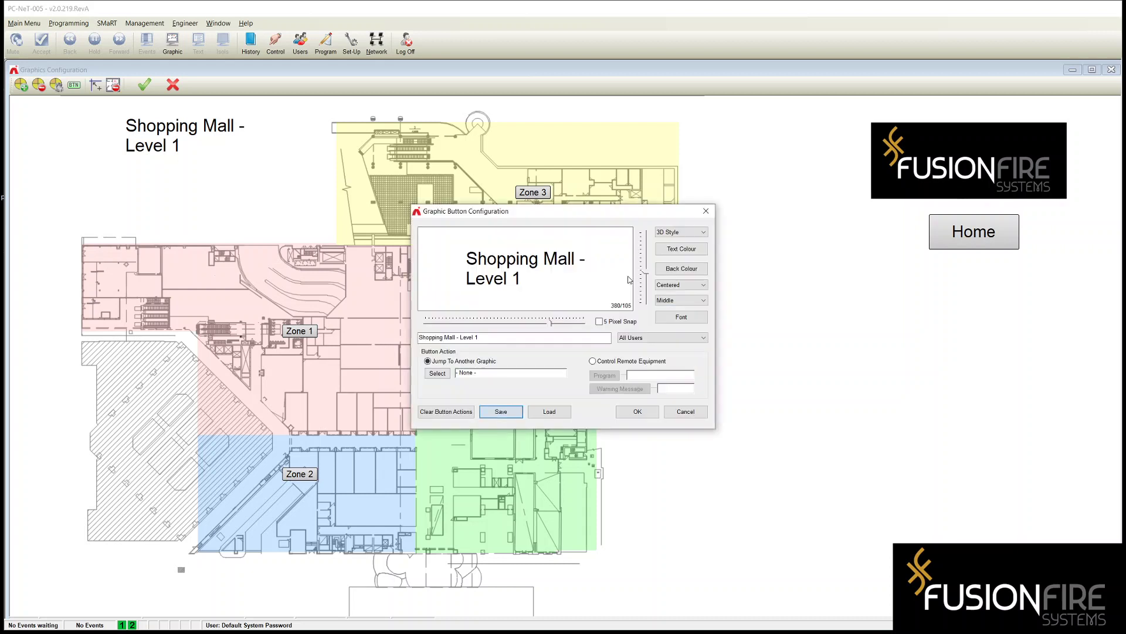
click(649, 413)
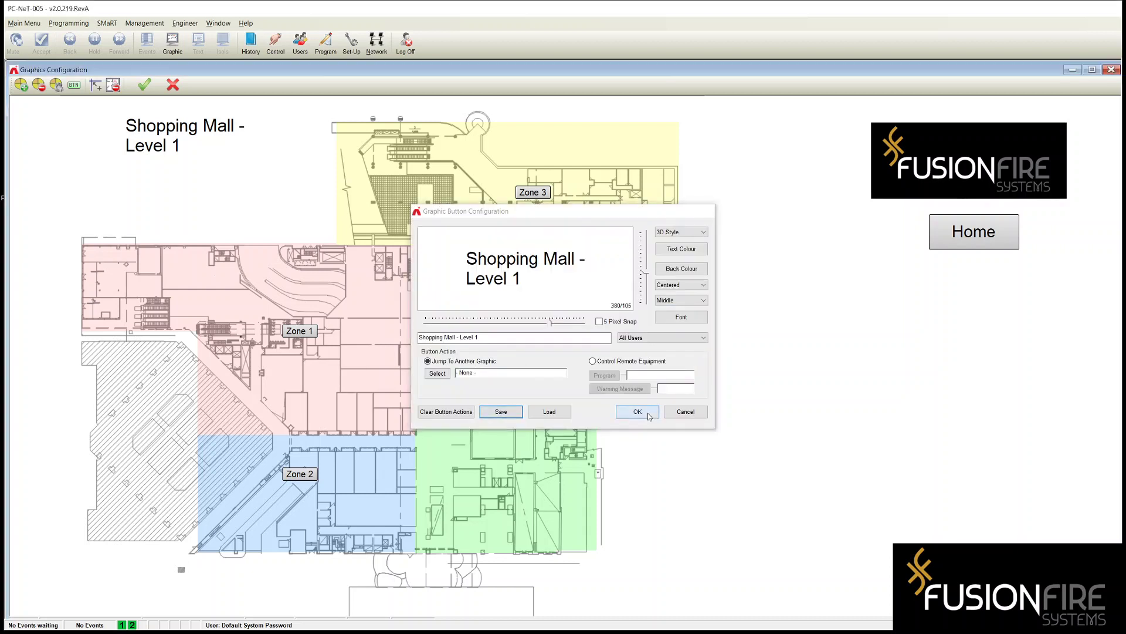
Accept the main page's graphic configuration and open Subsection 1.bmp for symbol configuration
click(145, 86)
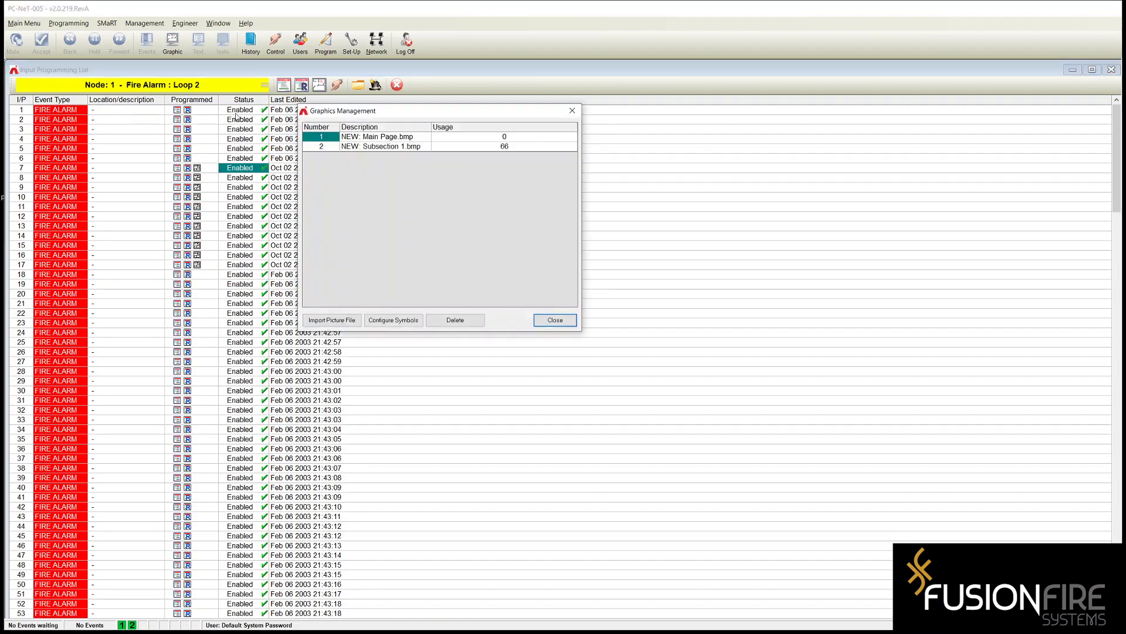
click(352, 146)
click(382, 321)
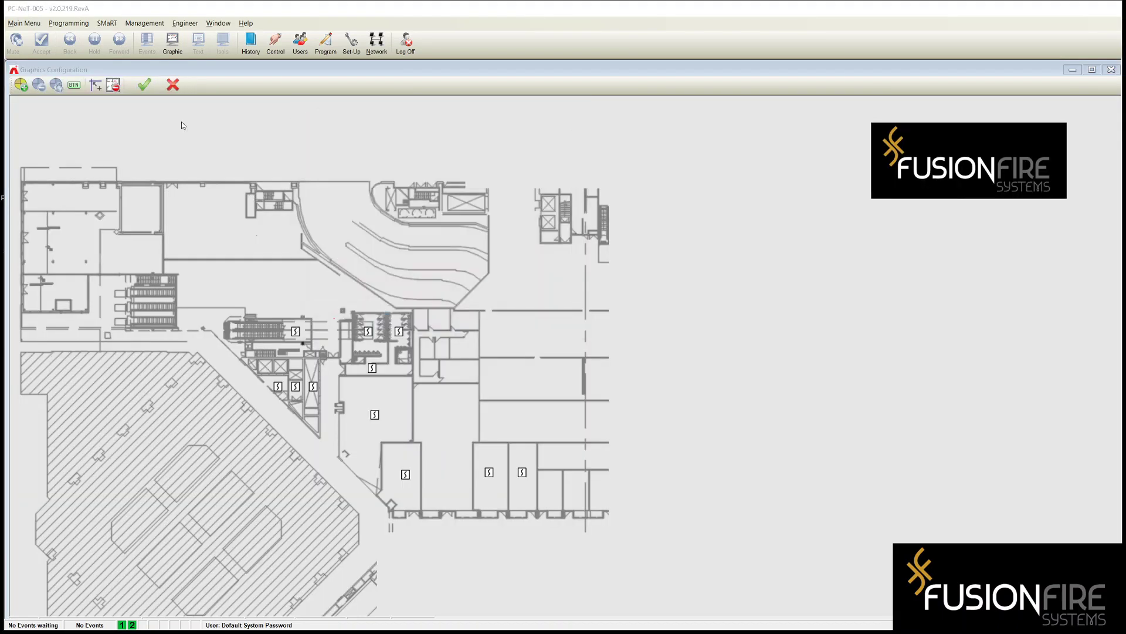
Add a button to the Subsection 1 page from the saved Title.Btn configuration
click(76, 86)
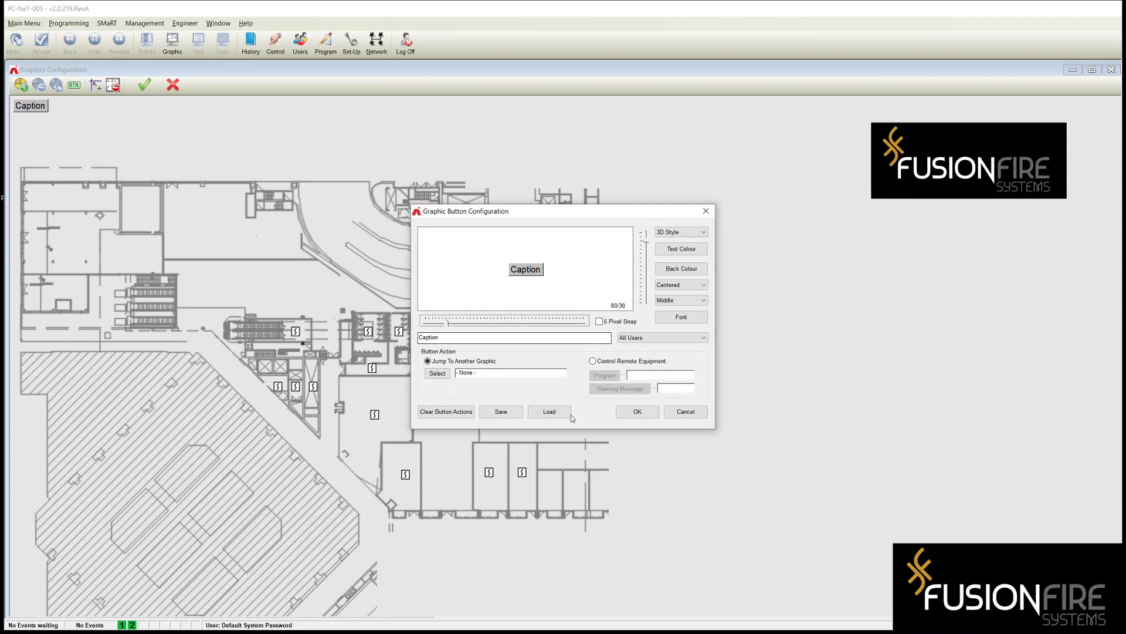
click(549, 411)
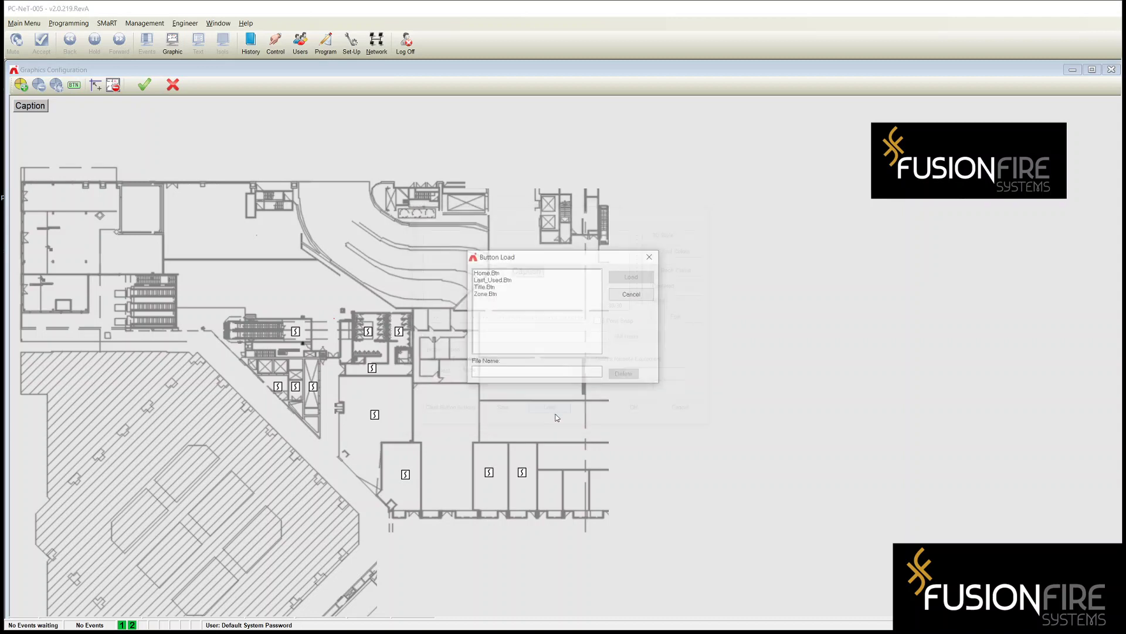
click(489, 286)
click(633, 276)
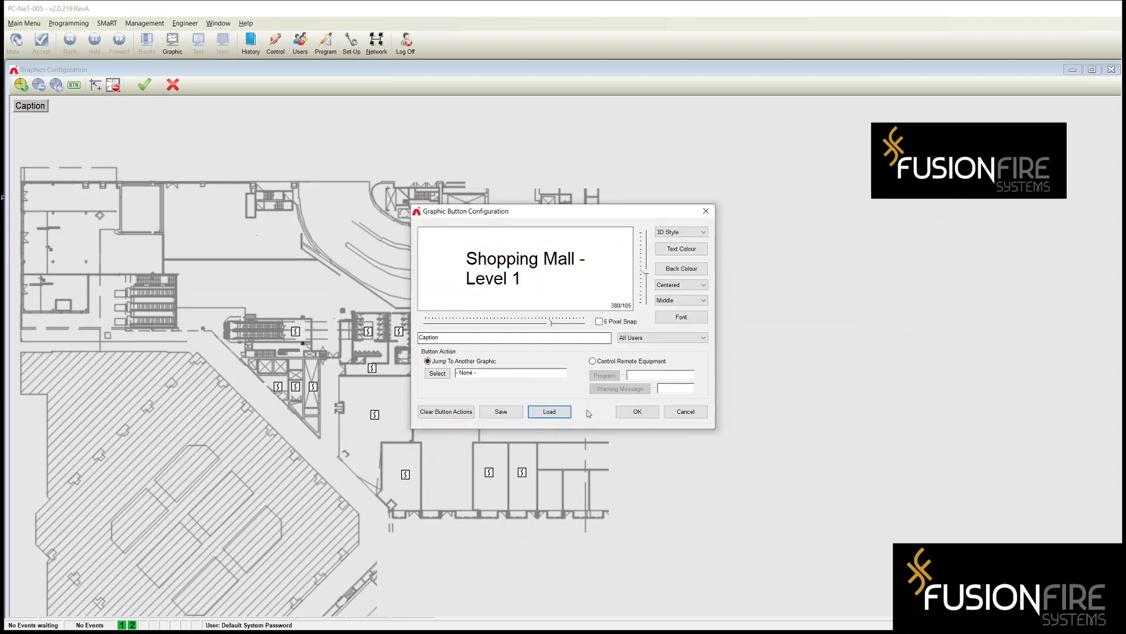
click(637, 411)
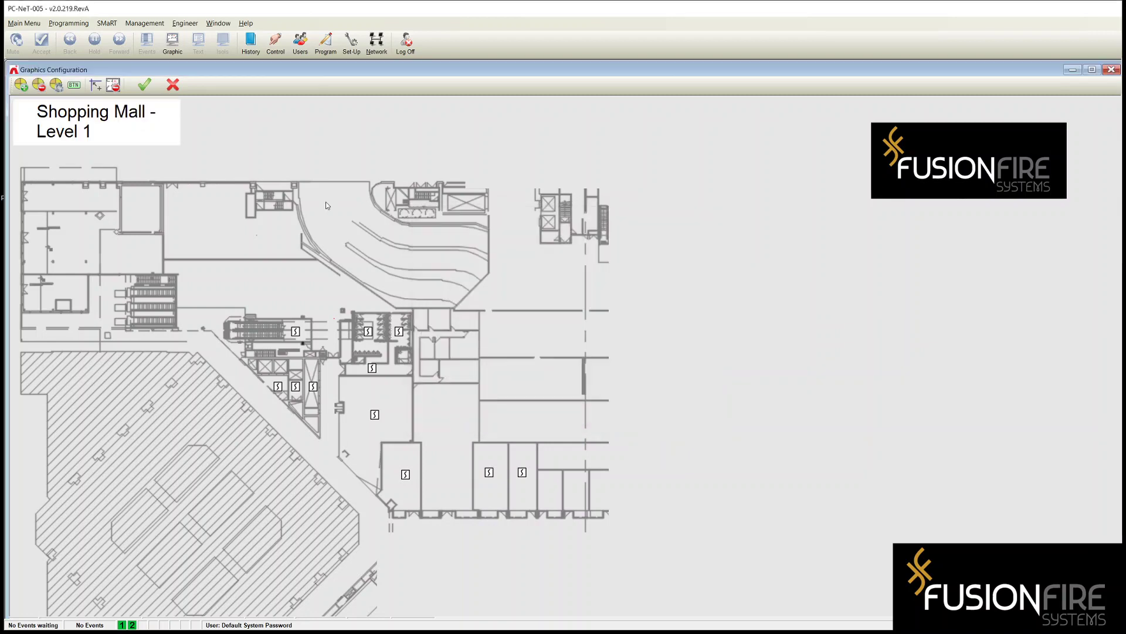
Try a light grey custom background colour, RGB 223, 223, 223, on the "Shopping Mall - Level 1" title button
right_click(148, 130)
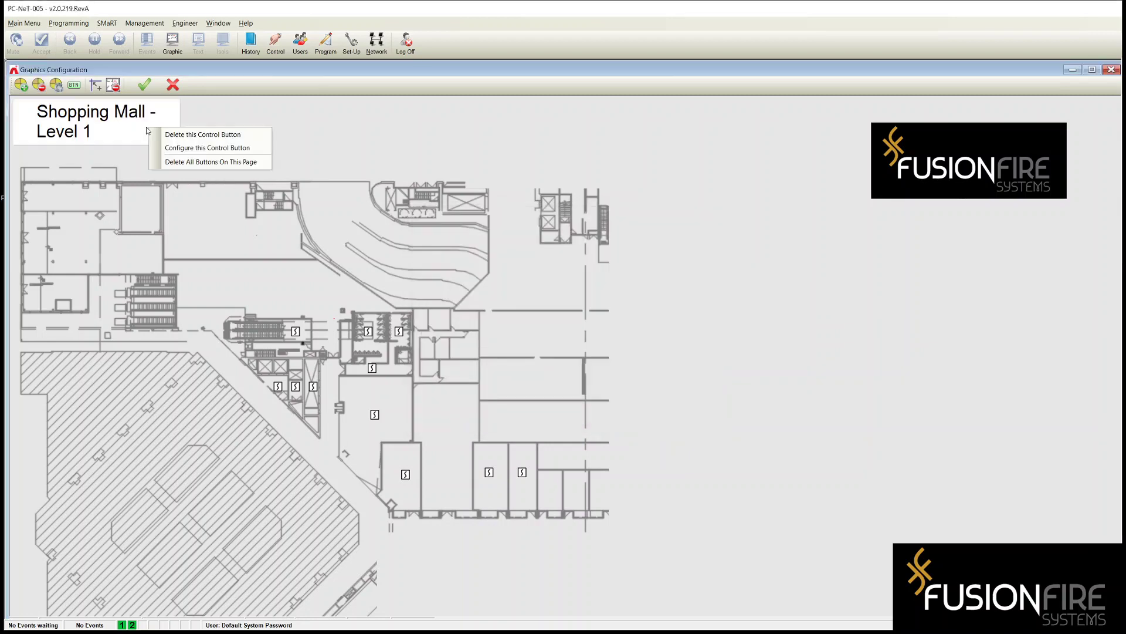
click(173, 148)
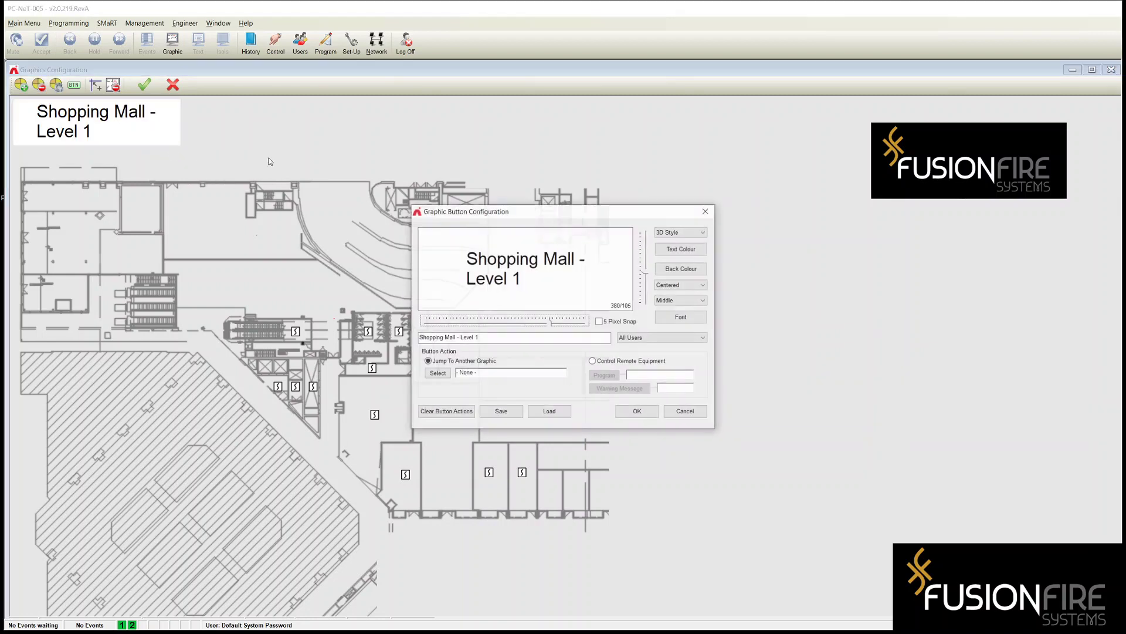
click(692, 271)
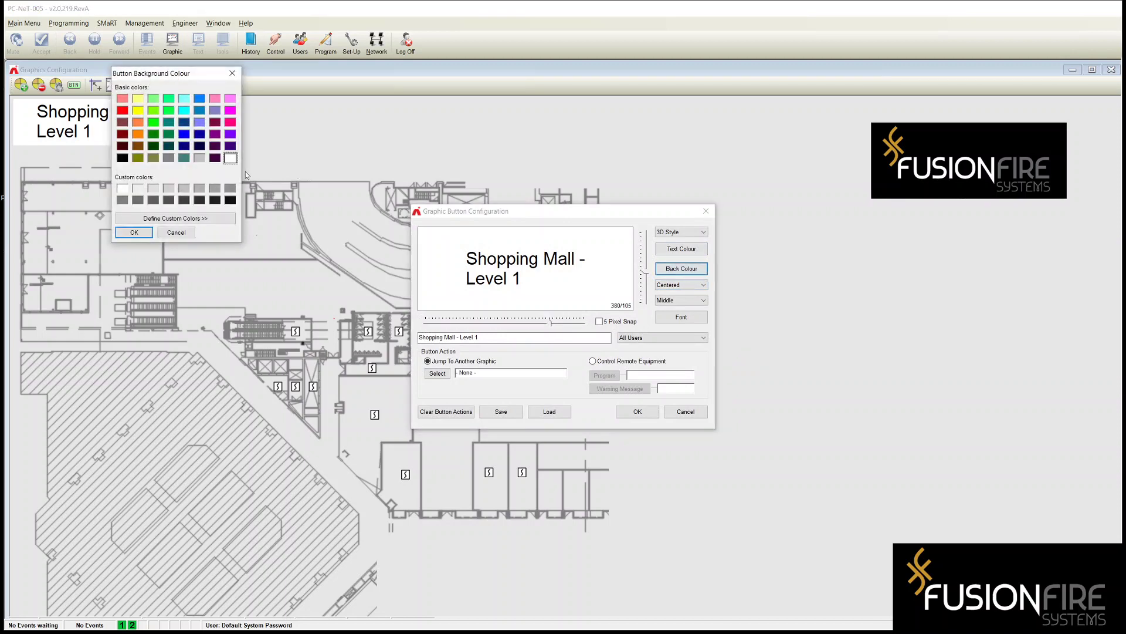
click(169, 187)
click(153, 188)
click(207, 220)
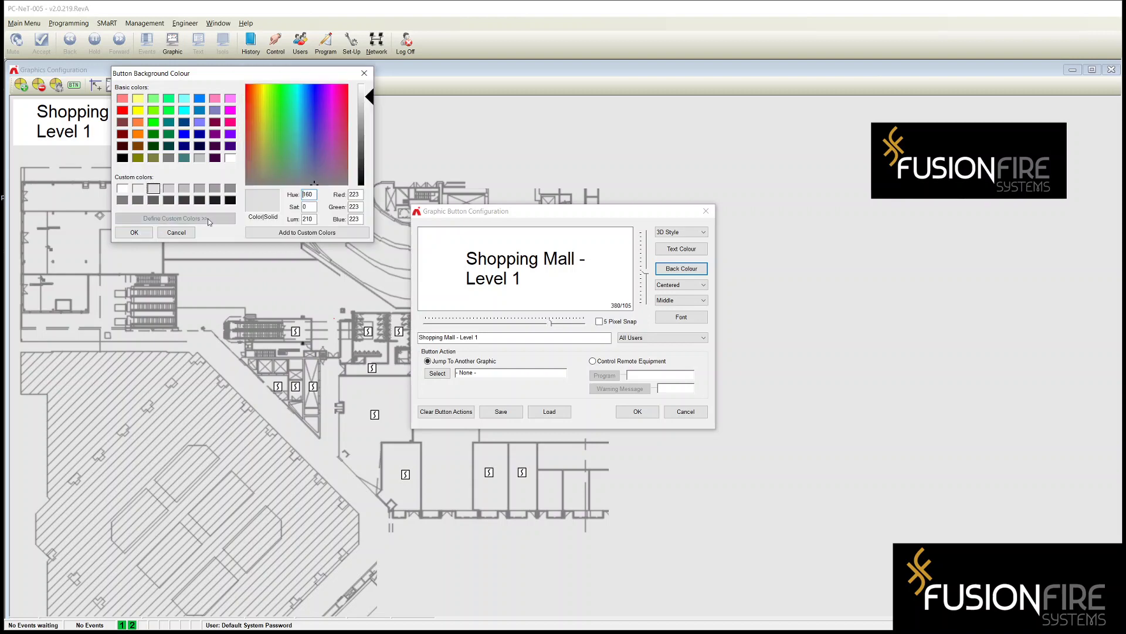
click(135, 232)
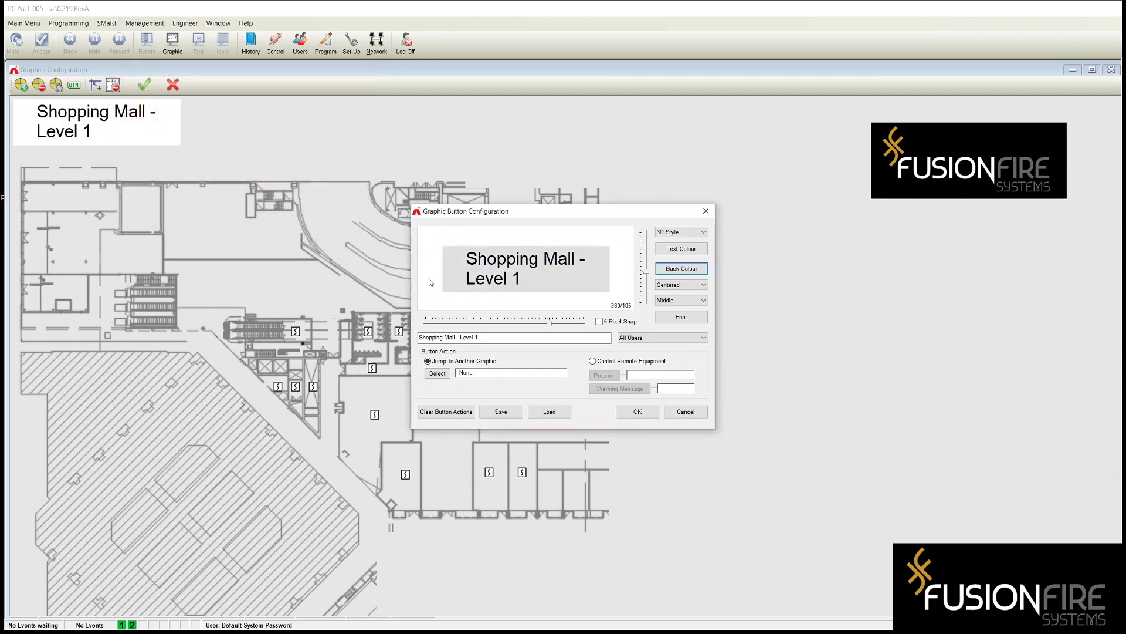
key(Return)
Try the lighter off-white grey, the custom colour just after white, as the title button's background
right_click(111, 136)
click(155, 156)
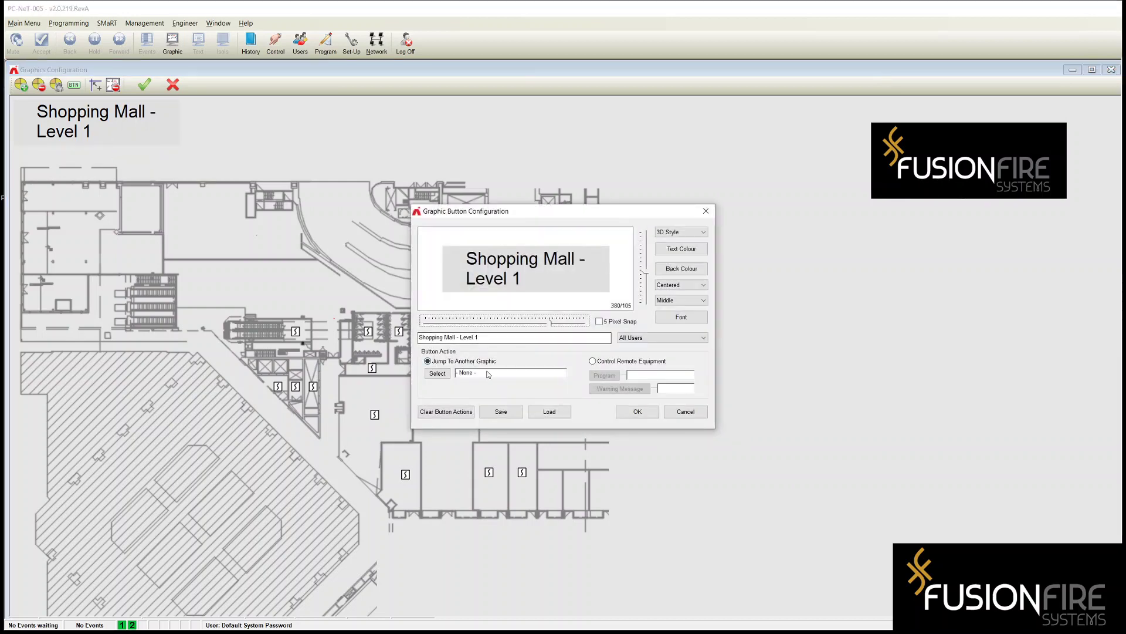
click(682, 269)
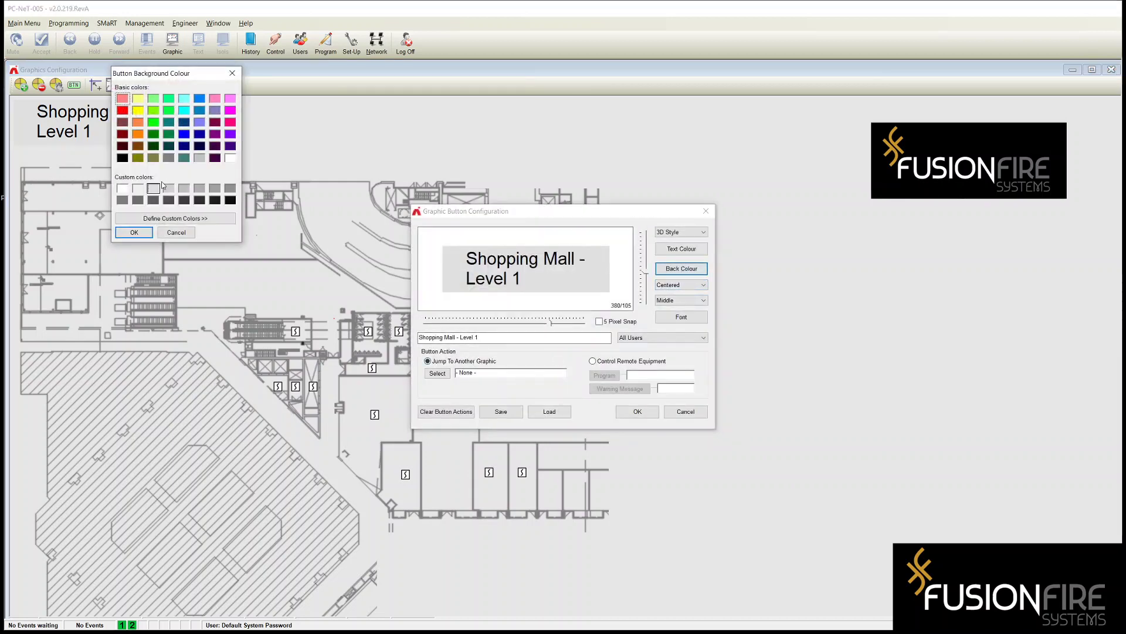
click(138, 188)
click(134, 233)
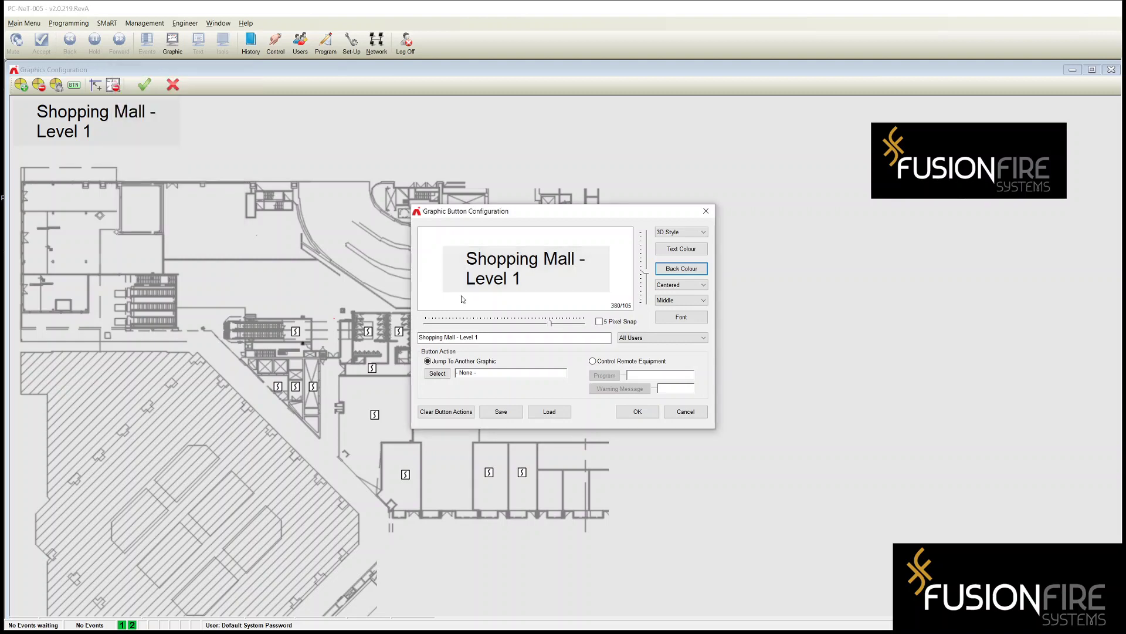
click(638, 411)
Set the title button's background to the custom light grey with RGB 223, 223, 223
right_click(143, 137)
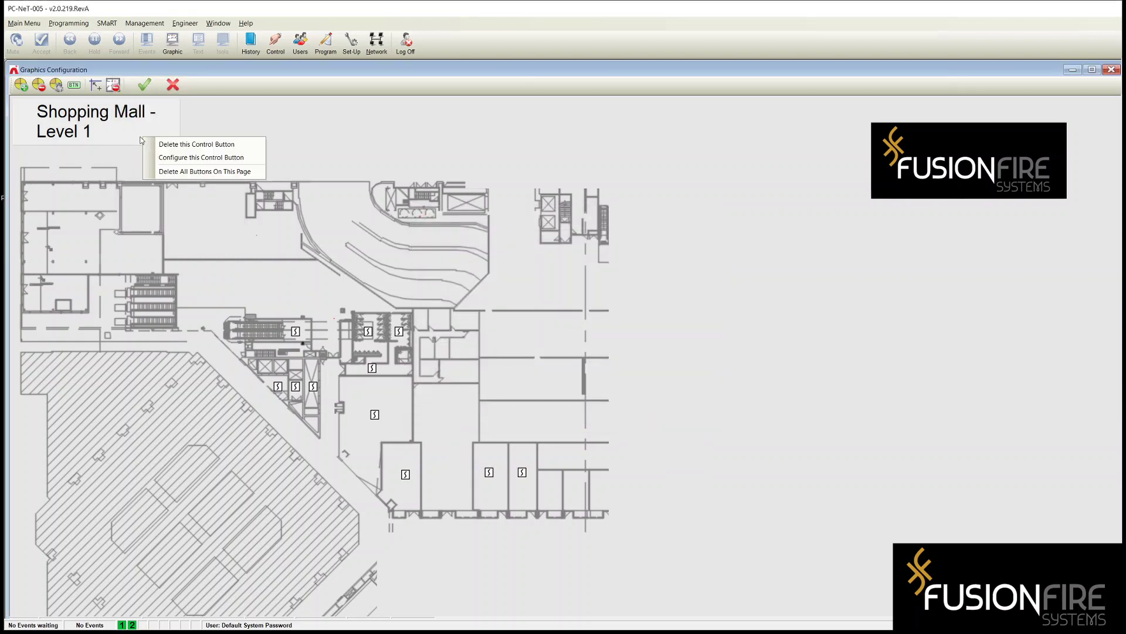
click(168, 158)
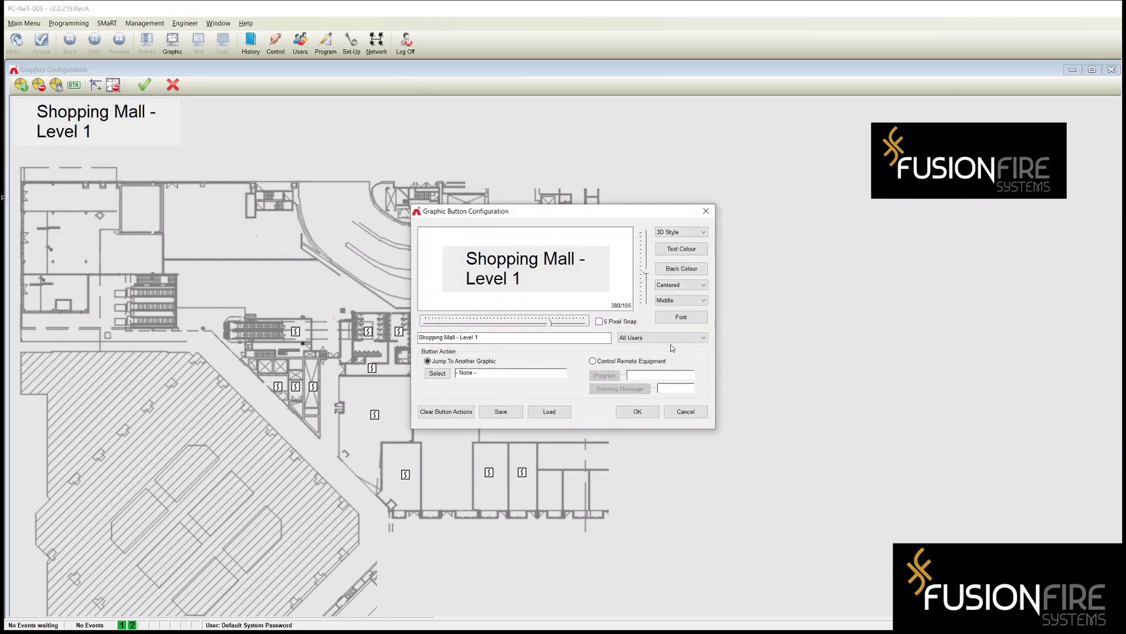
click(697, 273)
click(154, 189)
click(175, 218)
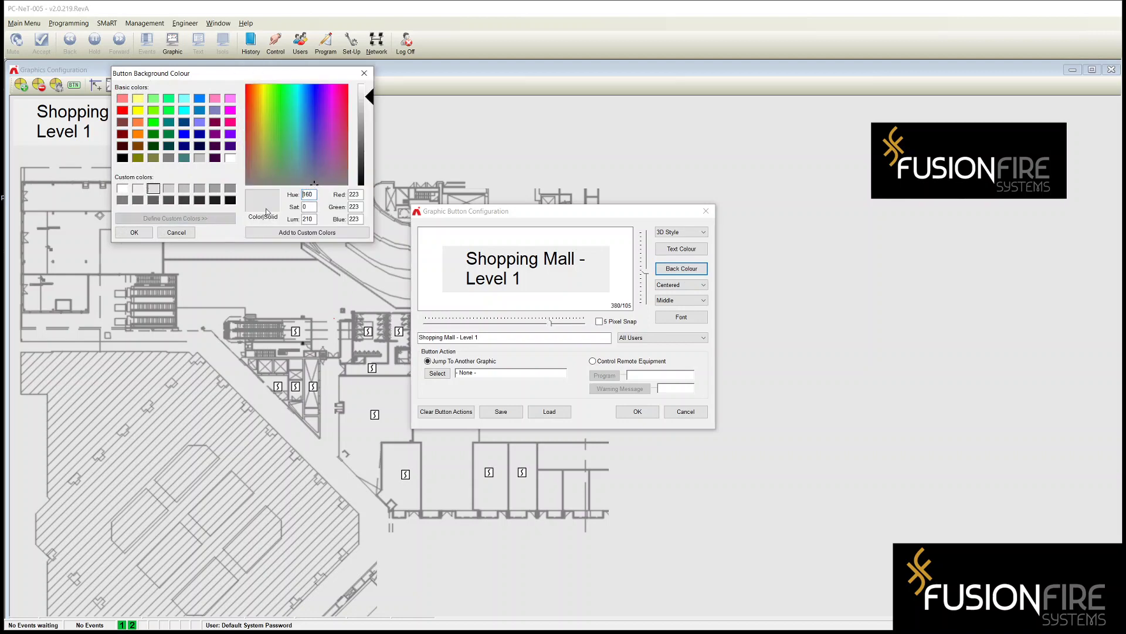
click(151, 235)
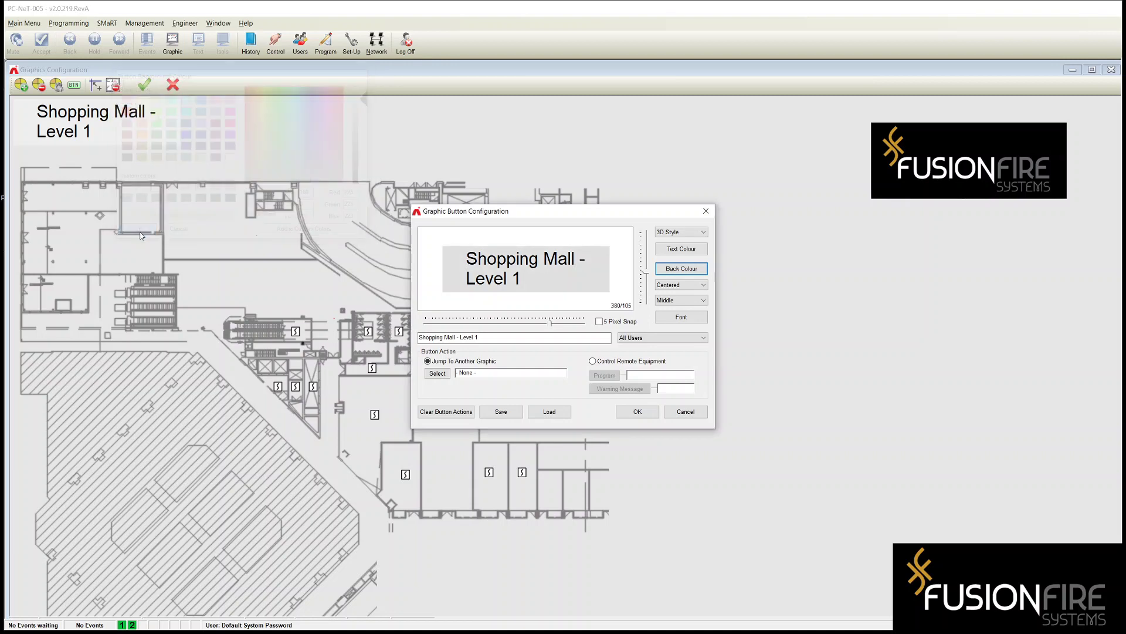
click(639, 413)
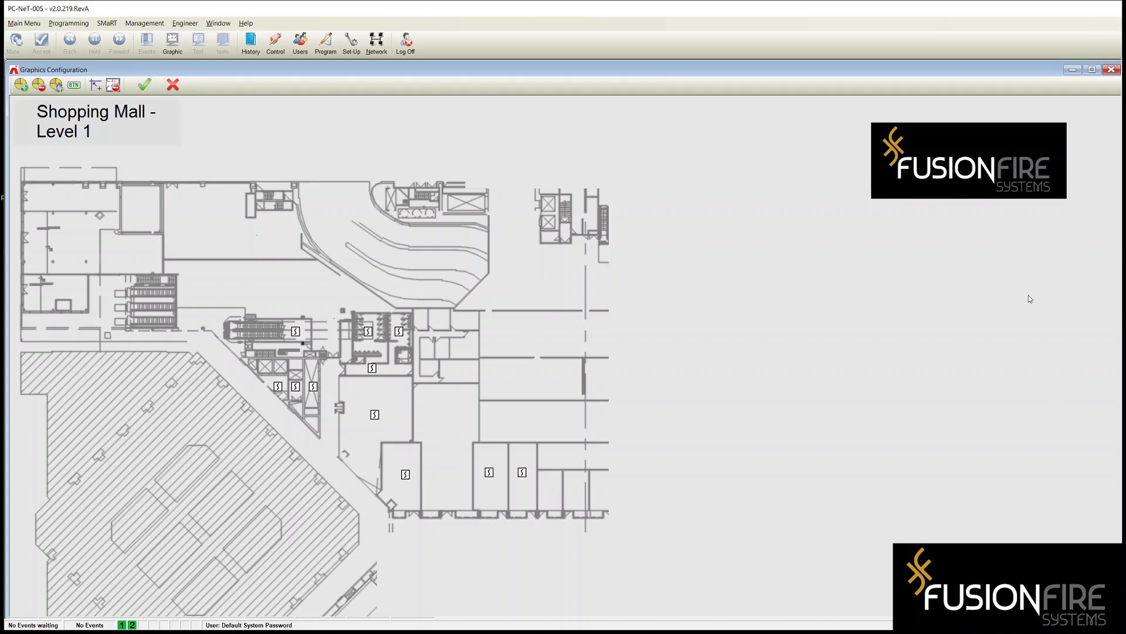
Extend the title button's caption to "Shopping Mall - Level 1 Zone 1" and accept the page's graphic configuration
right_click(104, 129)
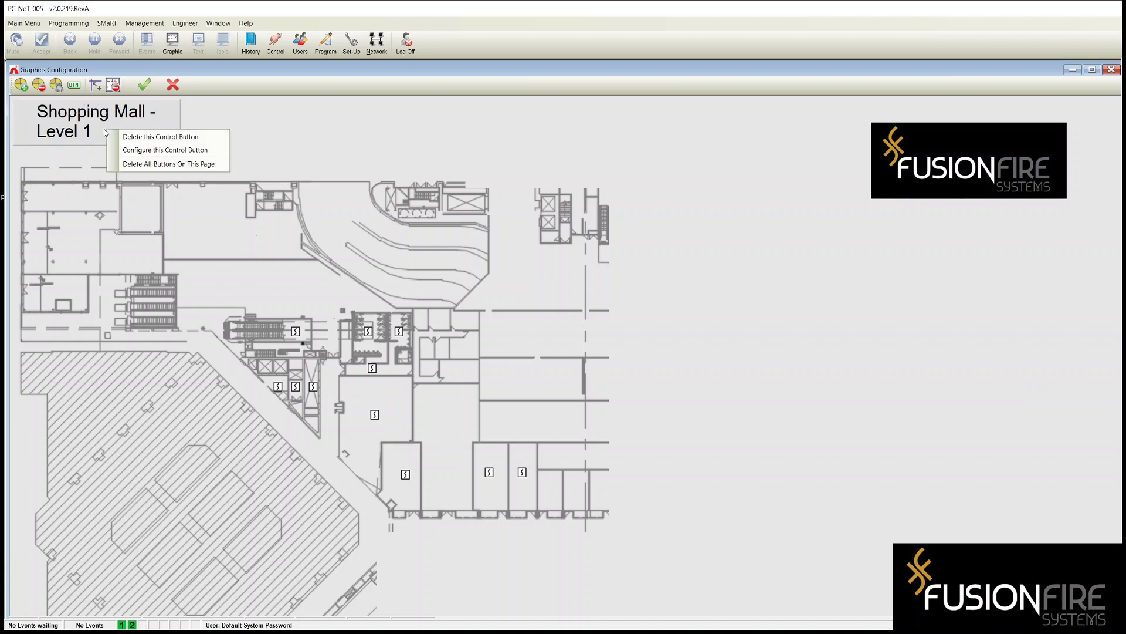
click(126, 150)
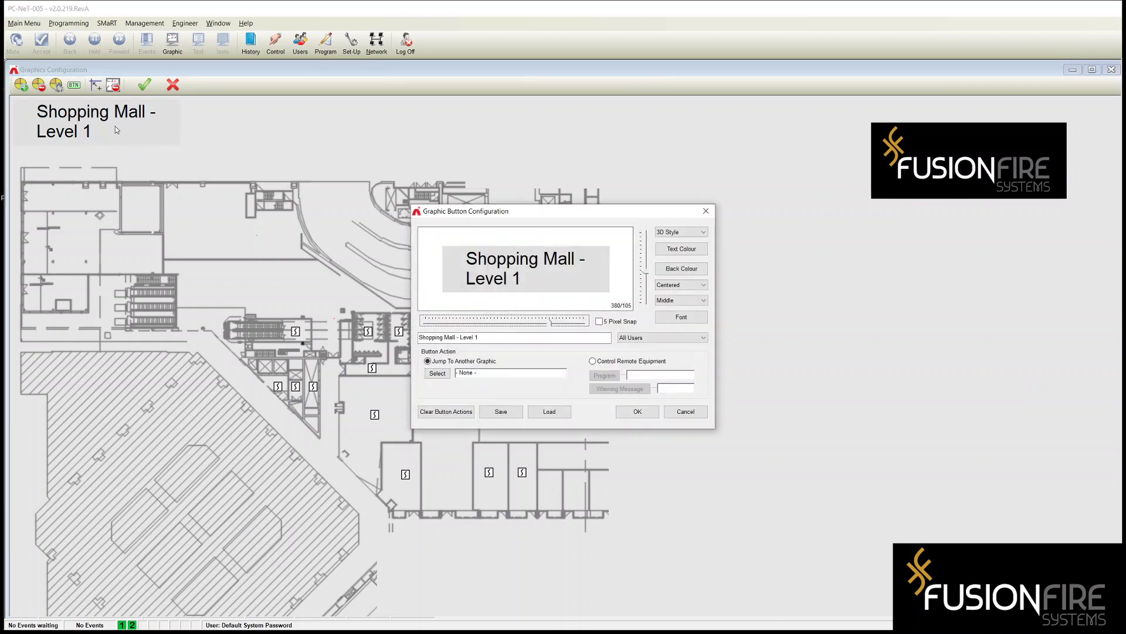
click(497, 336)
text(Zone 1)
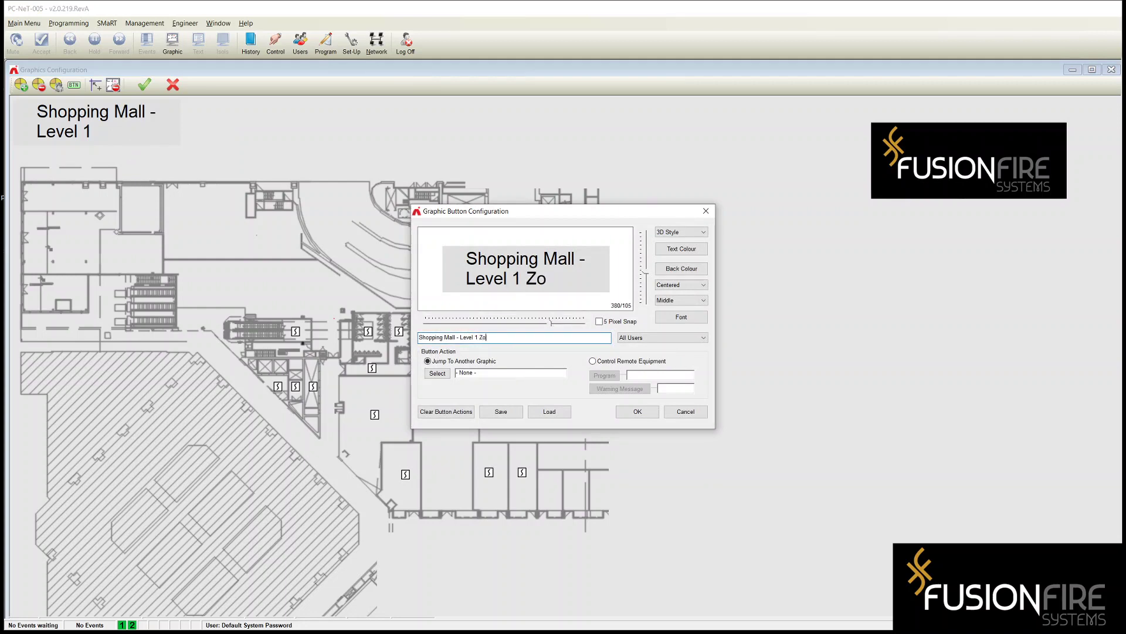
click(634, 414)
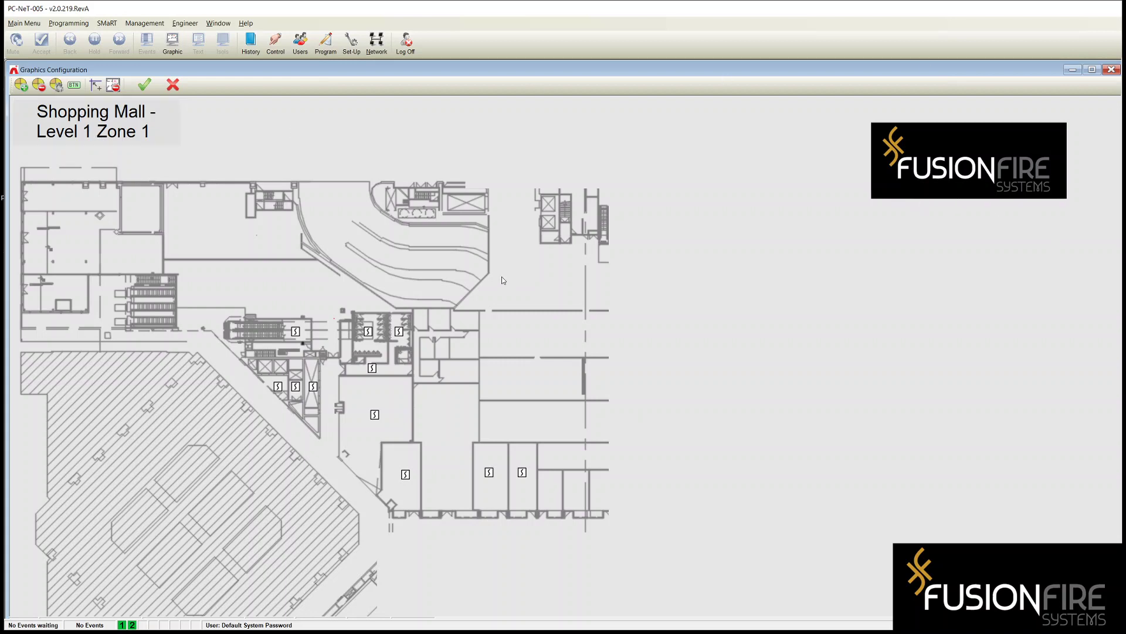
click(141, 87)
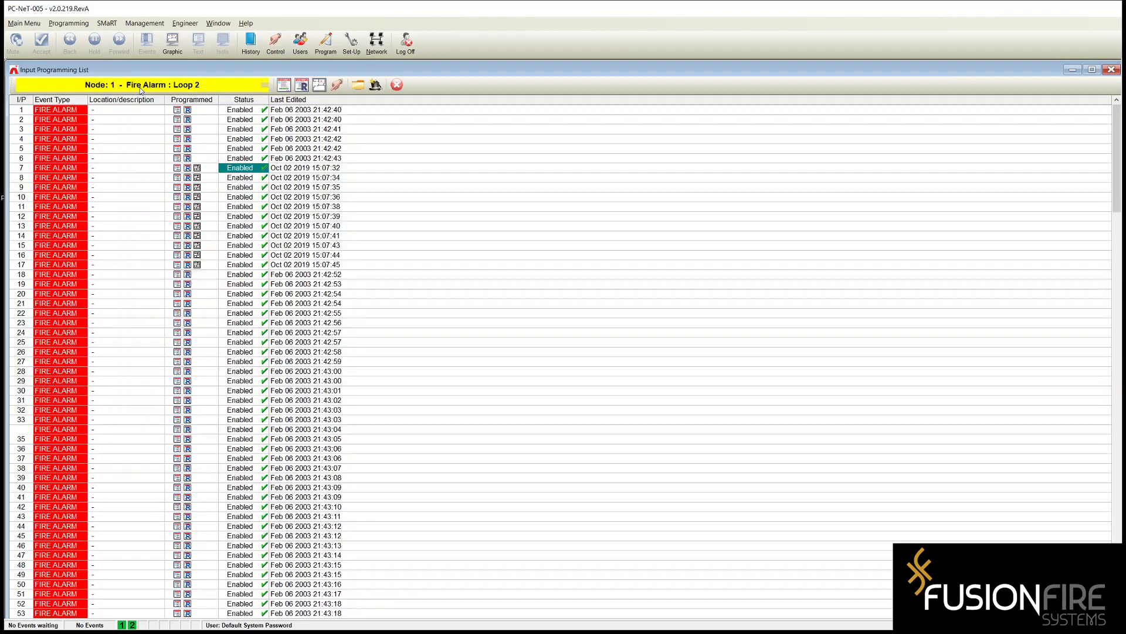